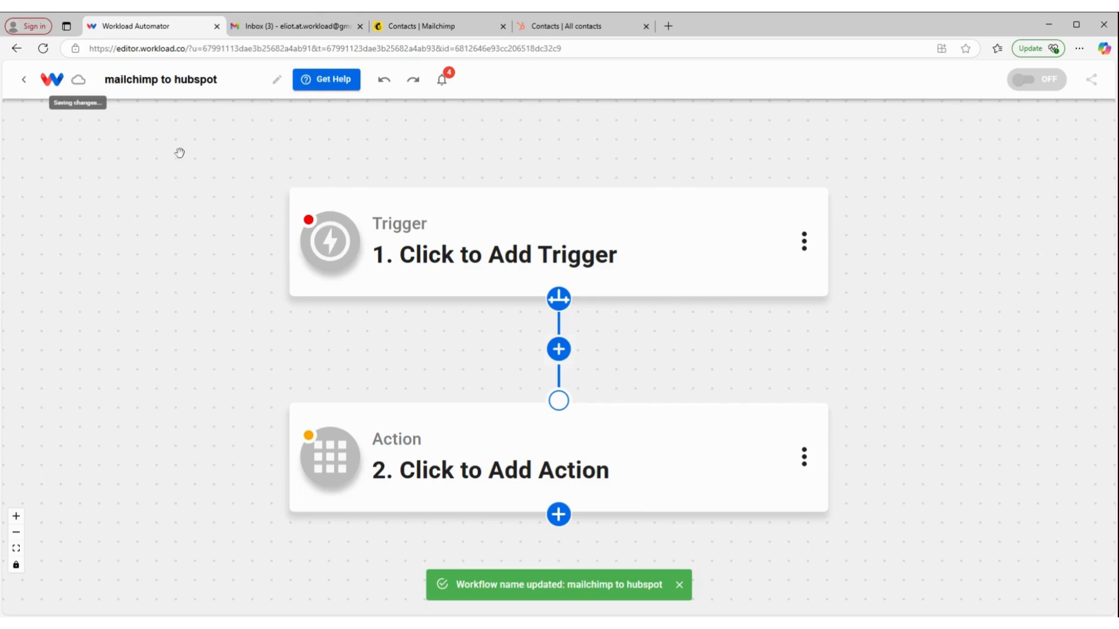
Set the workflow's trigger to Mailchimp with the New Subscriber event
left_click(459, 232)
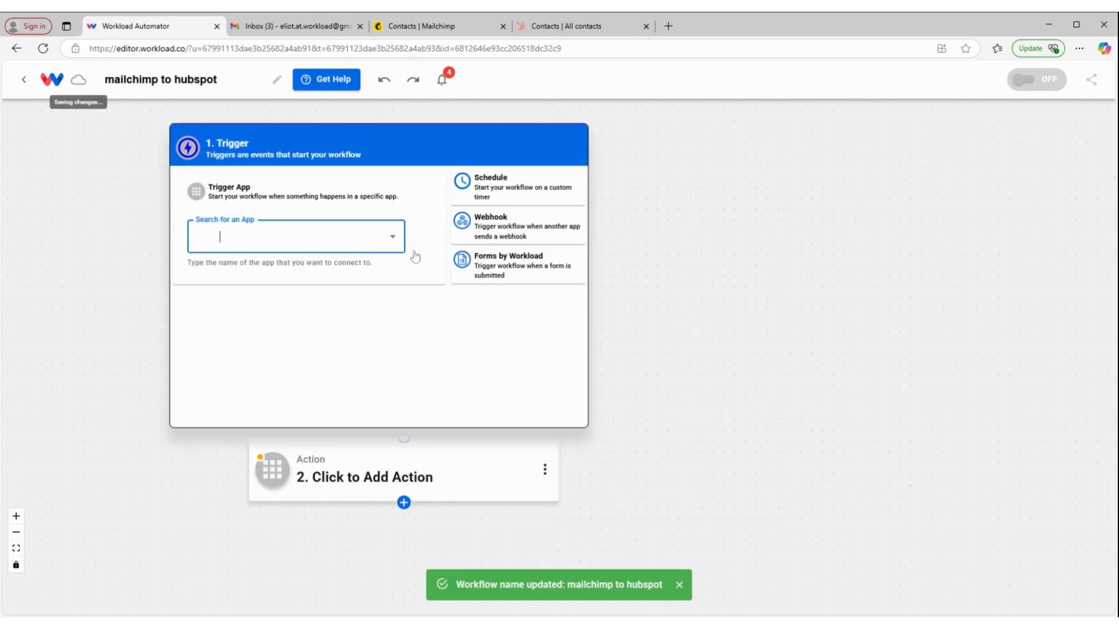
type("mailch")
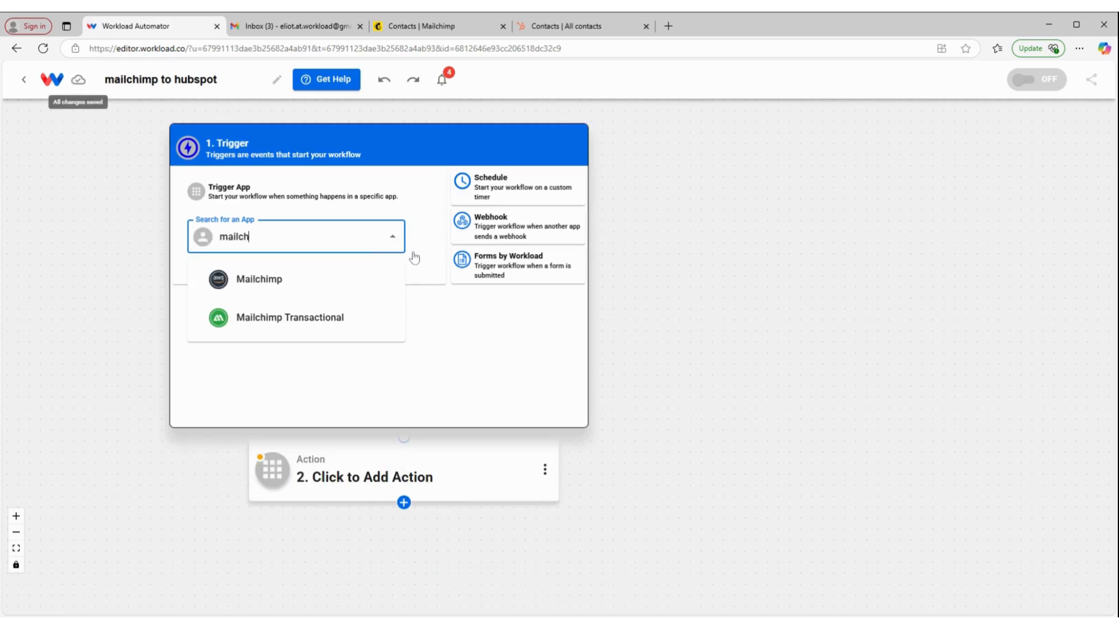
left_click(248, 280)
left_click(624, 244)
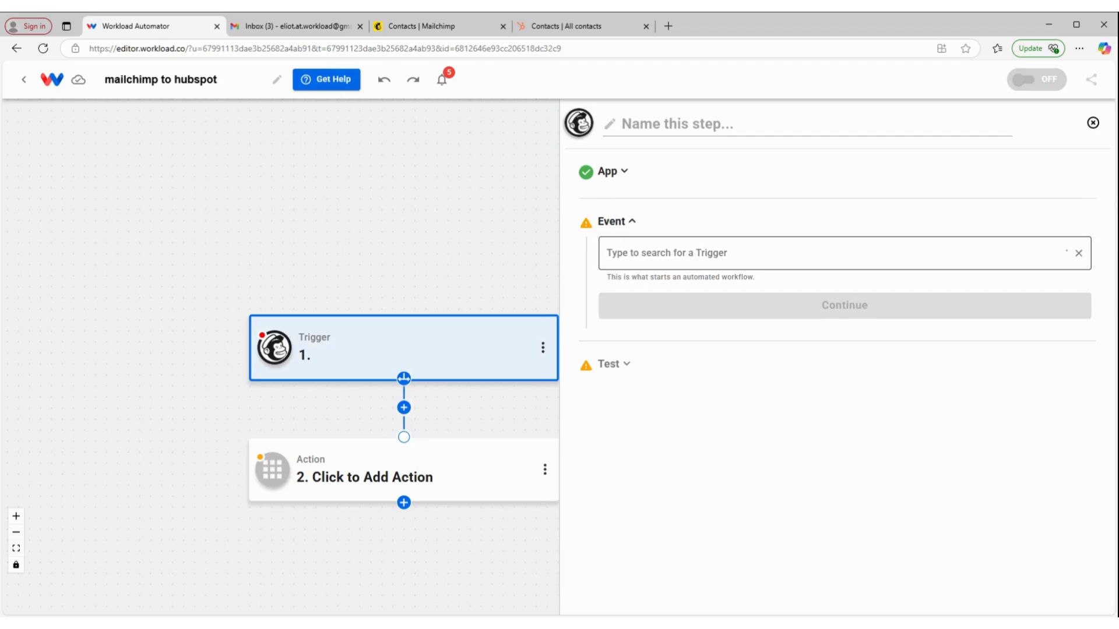
scroll(676, 407, "down", 5)
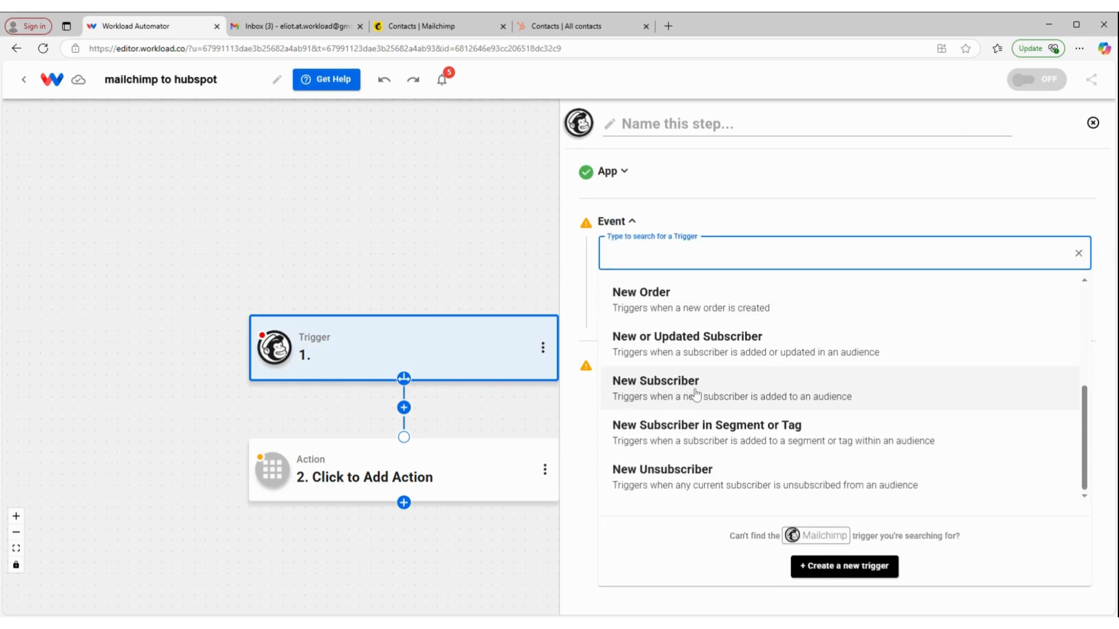
left_click(697, 389)
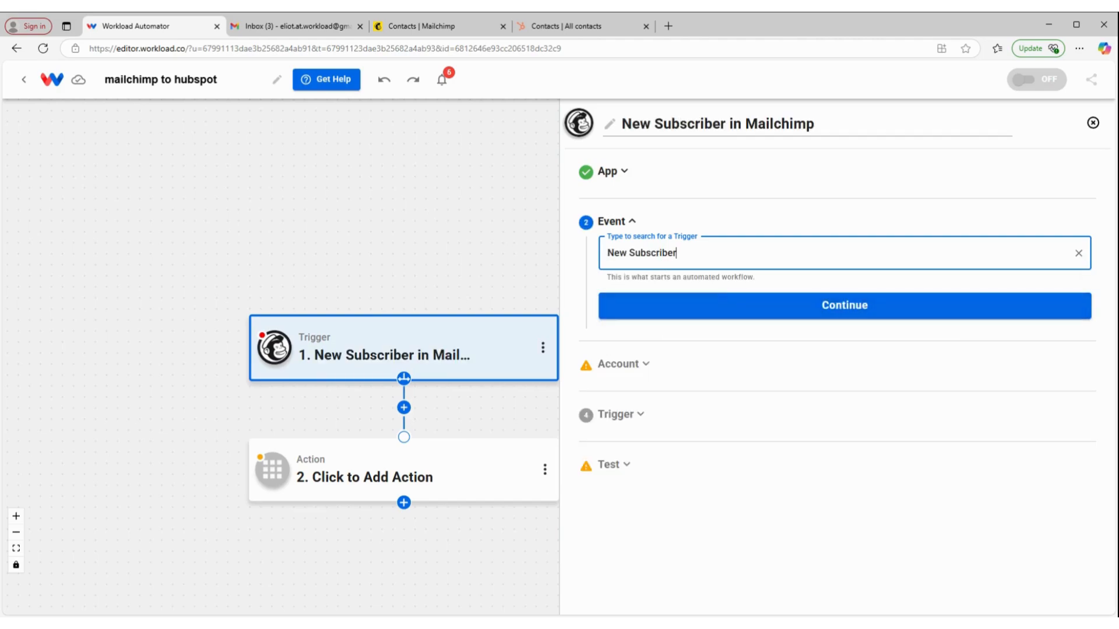
left_click(740, 305)
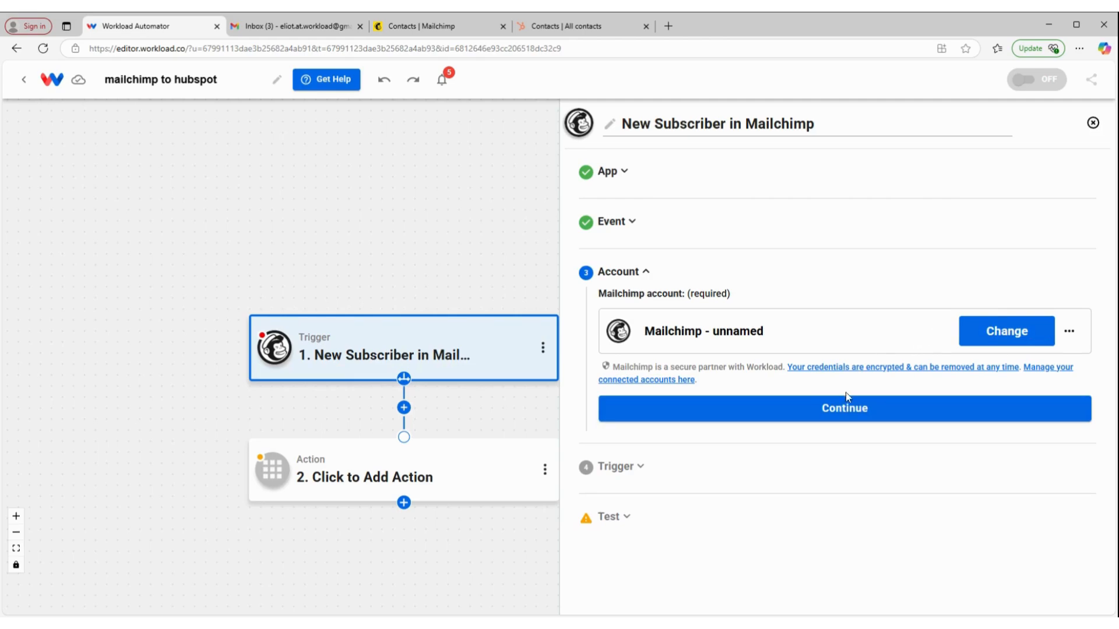
Accept the connected Mailchimp account, choose workload as the List ID, and test the trigger
left_click(848, 411)
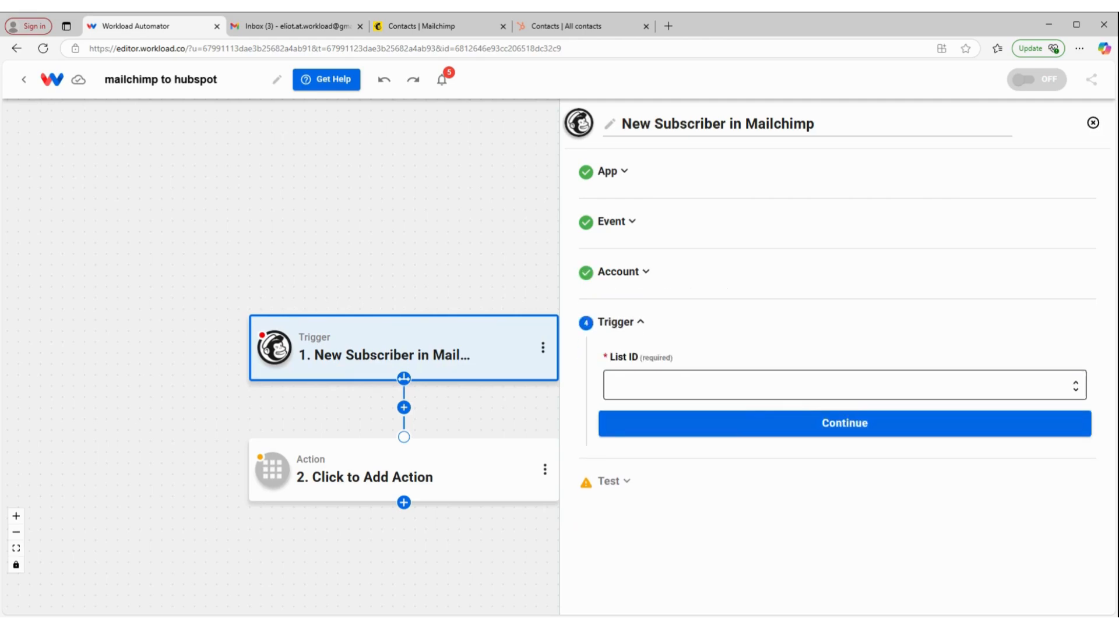
left_click(735, 385)
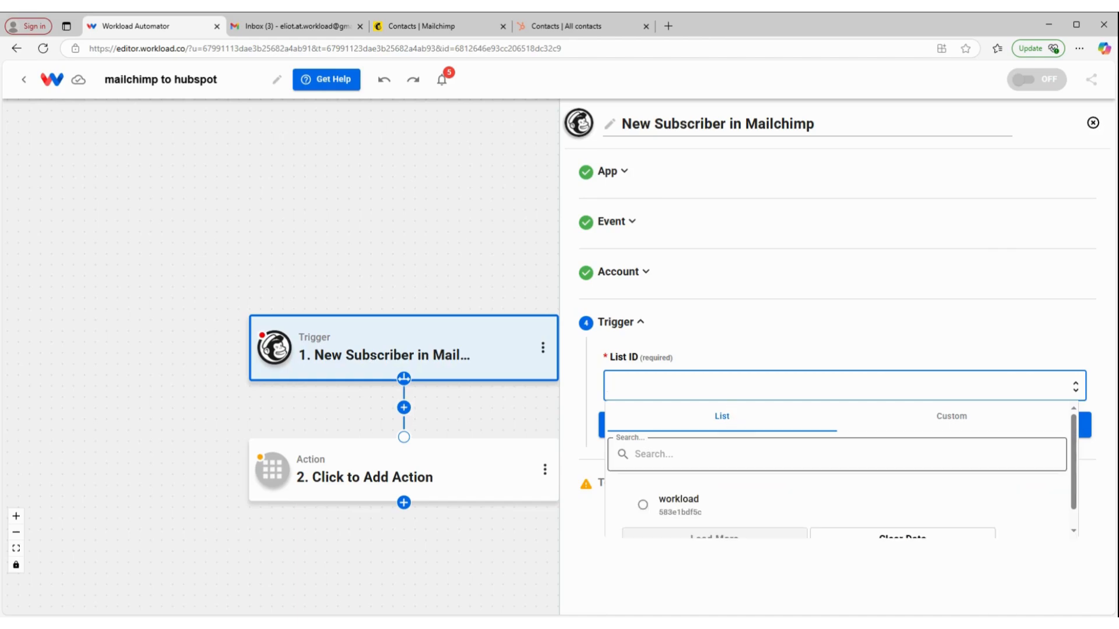
left_click(703, 514)
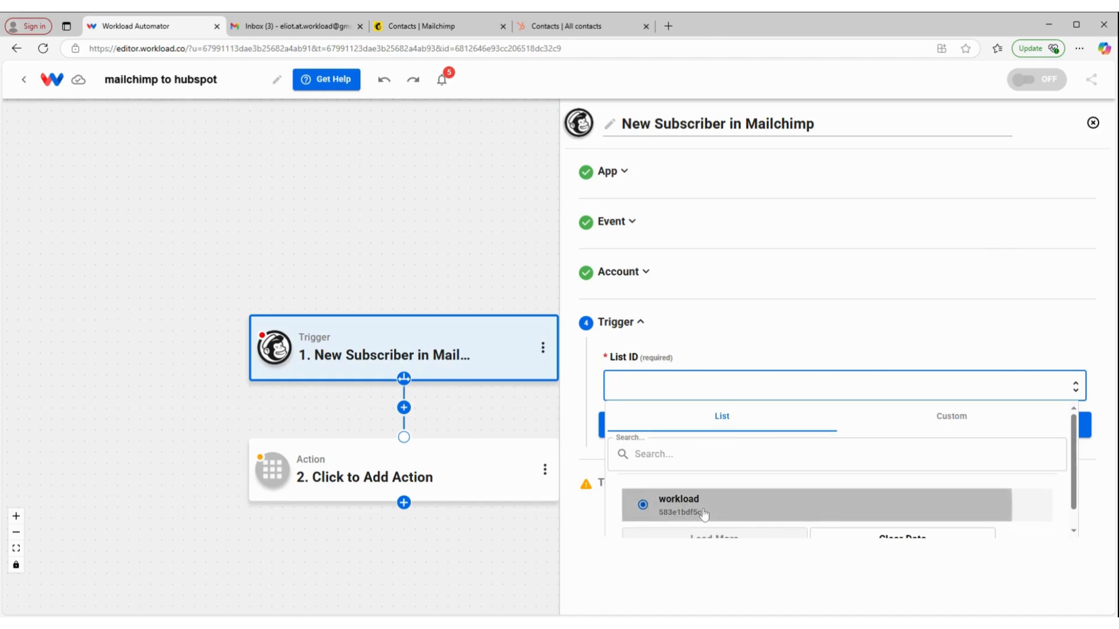
left_click(747, 432)
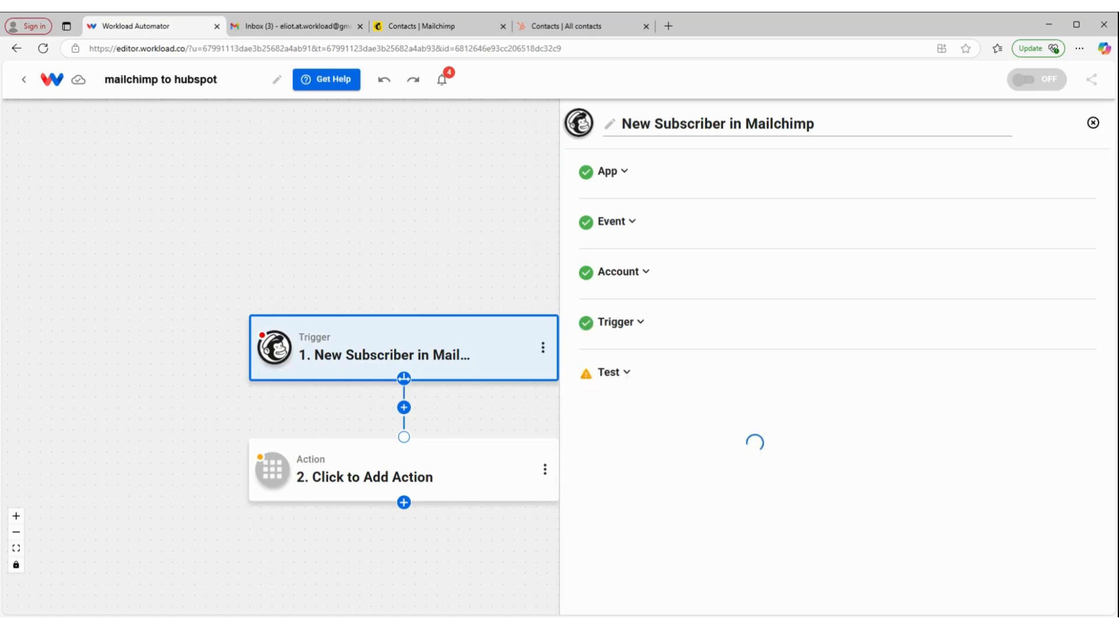
left_click(755, 536)
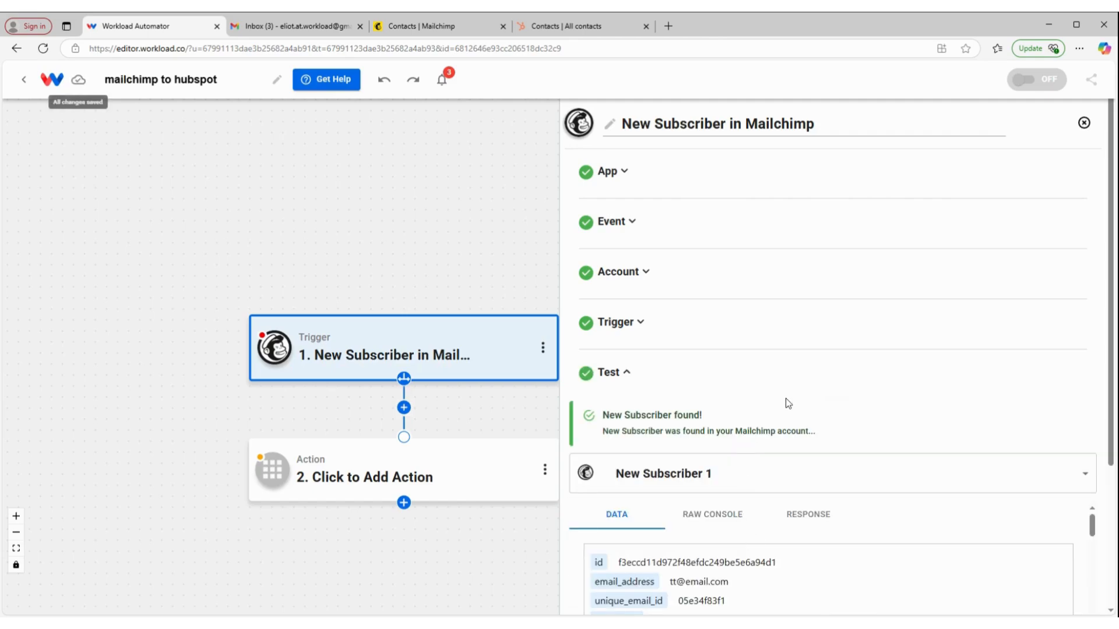
Examine the test subscriber's returned fields in both the data view and the raw console output, including the merge fields
scroll(784, 401, "down", 2)
scroll(757, 516, "down", 3)
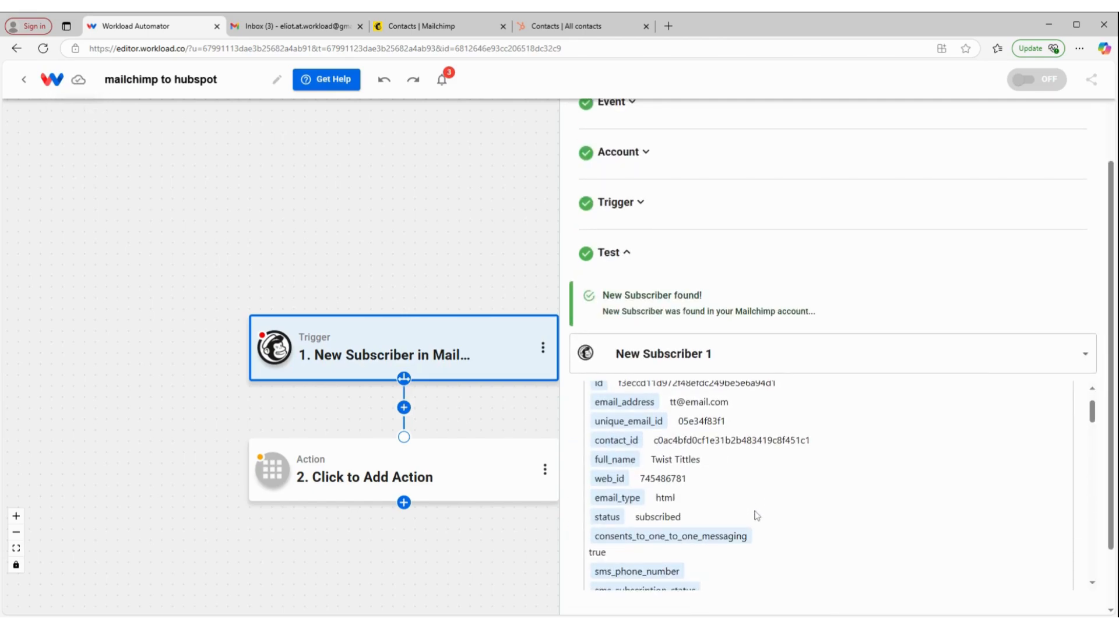
scroll(757, 516, "up", 2)
scroll(757, 516, "down", 4)
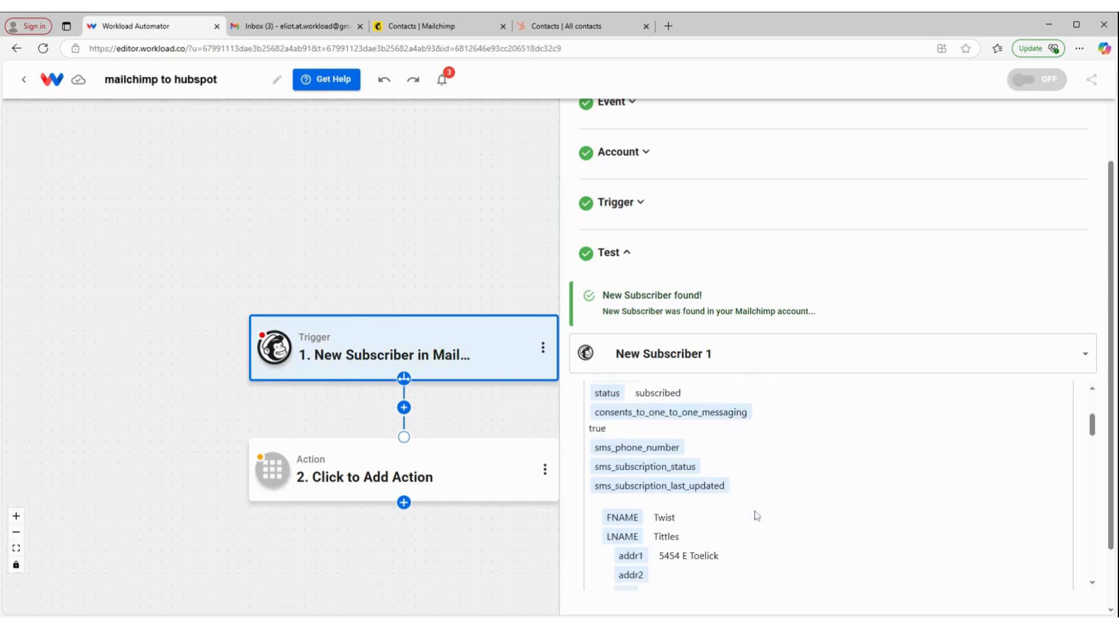
scroll(759, 509, "up", 1)
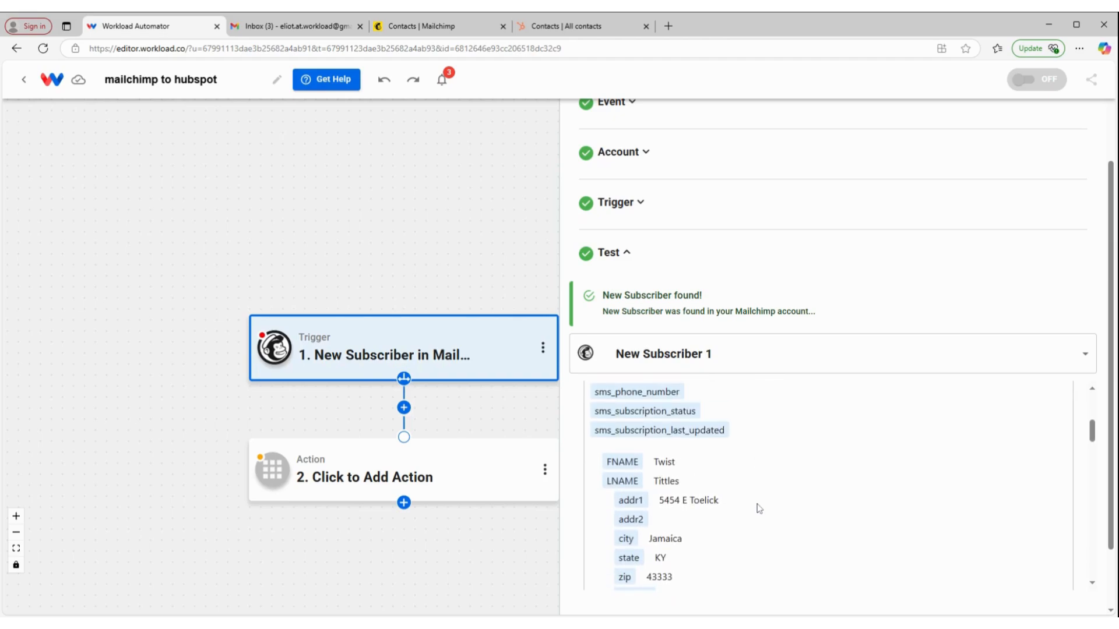
scroll(760, 509, "up", 5)
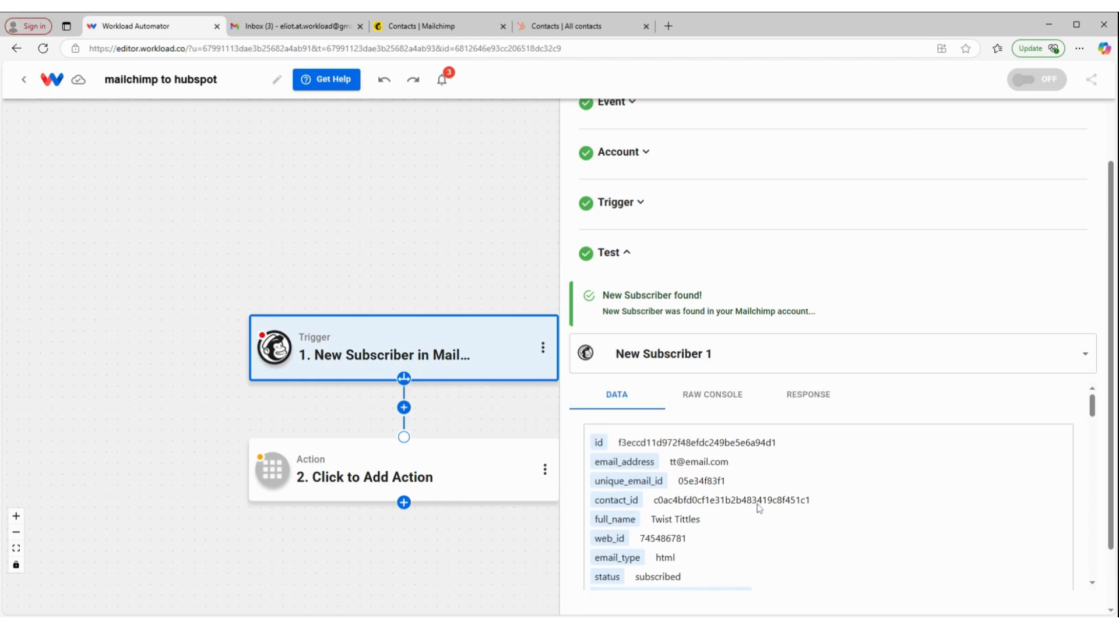
left_click(725, 394)
scroll(676, 469, "down", 1)
scroll(676, 470, "down", 2)
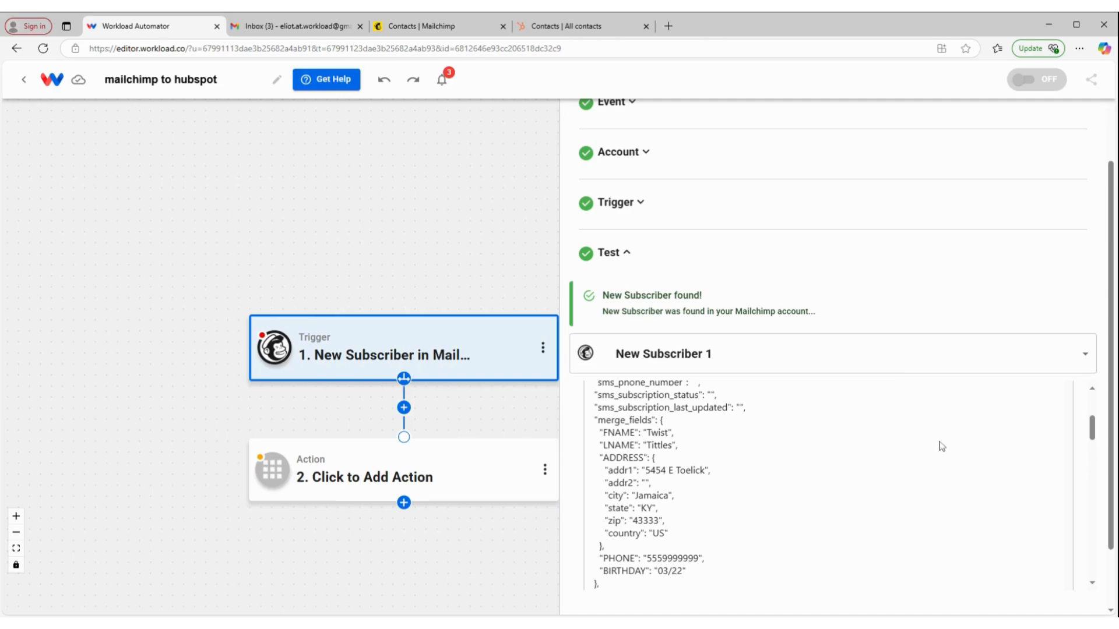
scroll(939, 446, "down", 15)
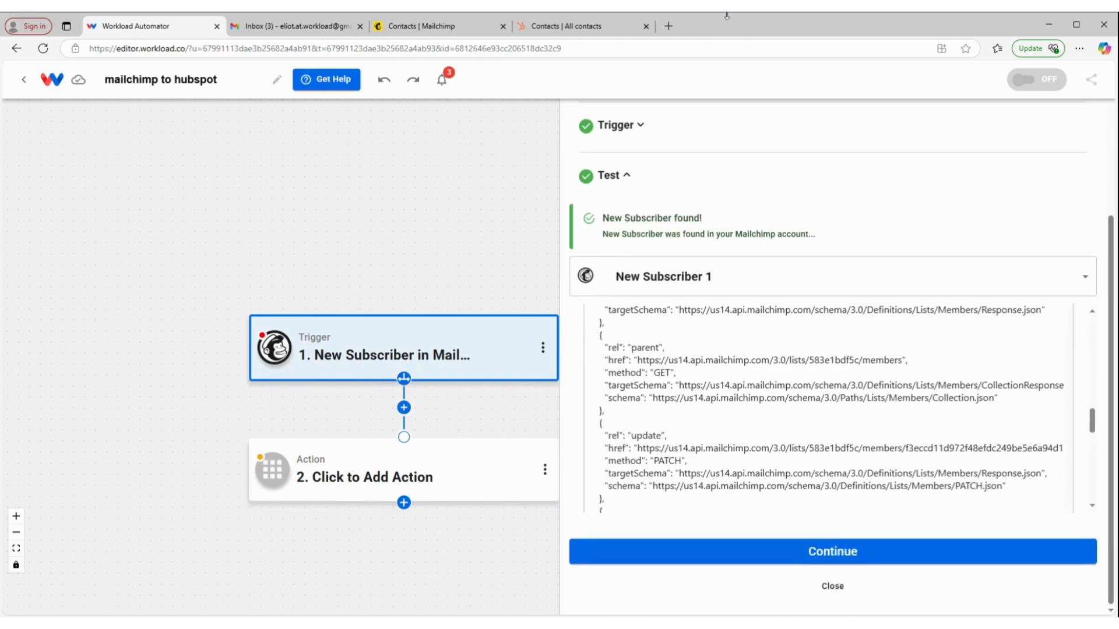
Continue to the second step and set it to the AI Formatter by Workload tool with the Format Data event
left_click(819, 559)
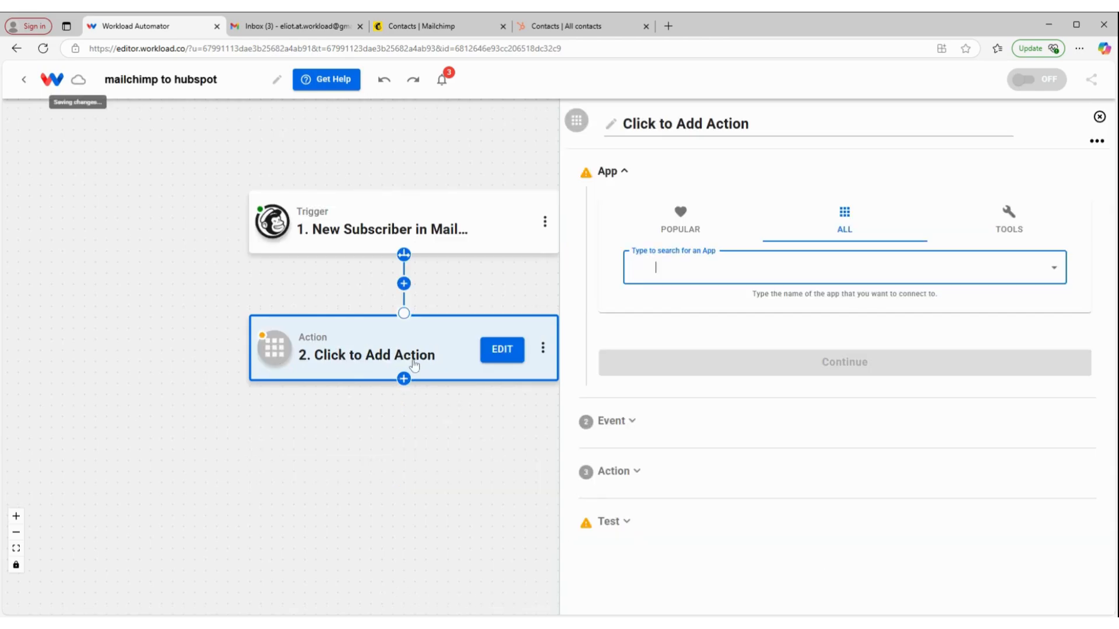
left_click(1013, 218)
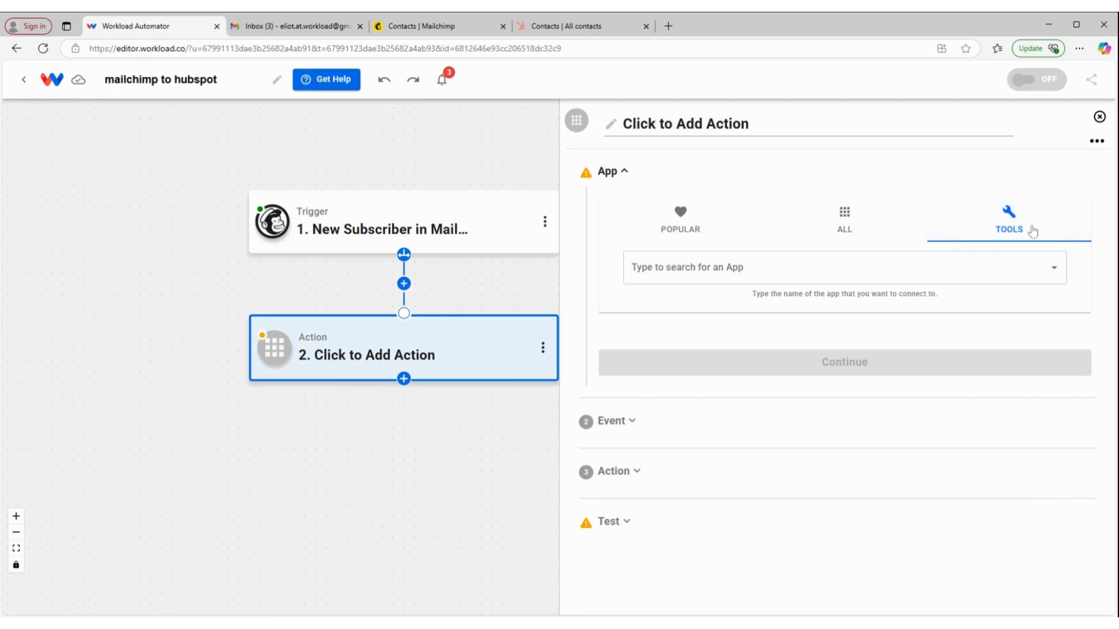
left_click(845, 268)
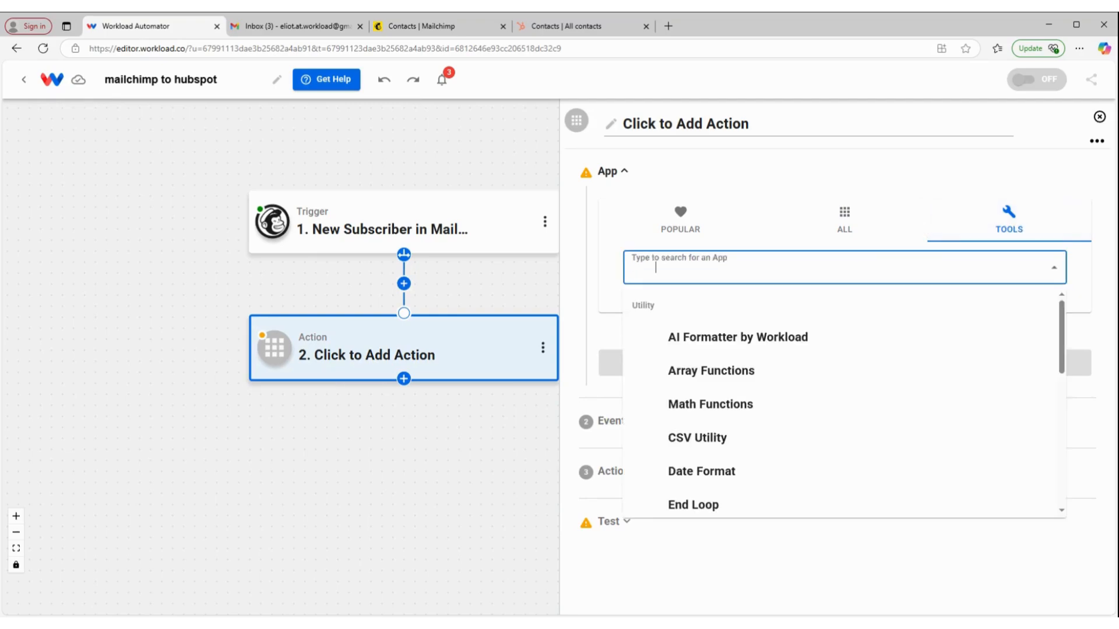
left_click(689, 342)
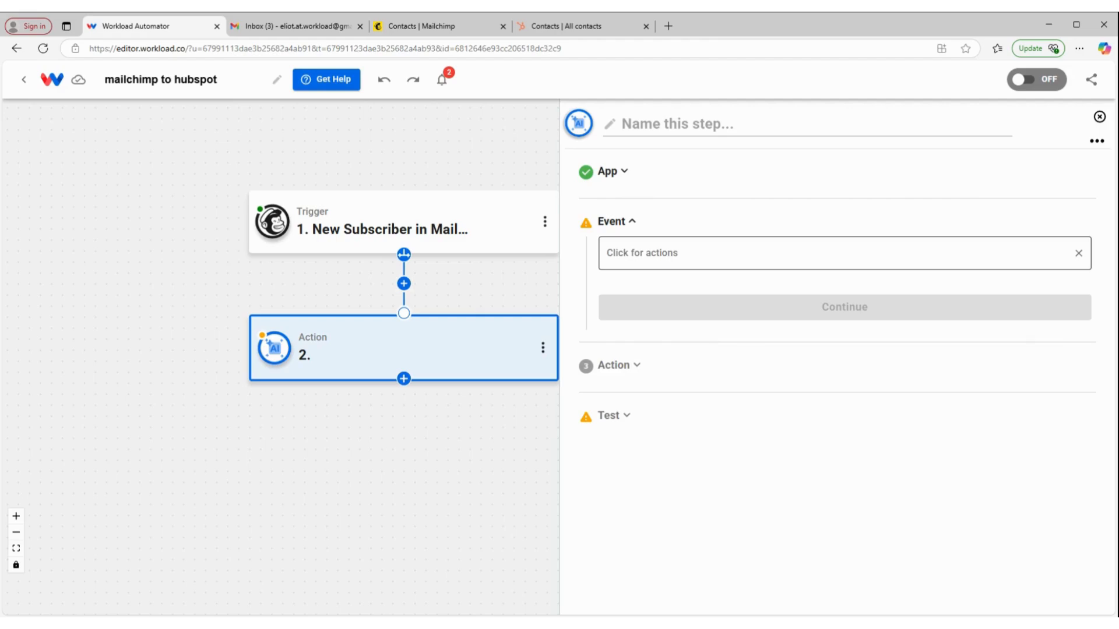
left_click(661, 254)
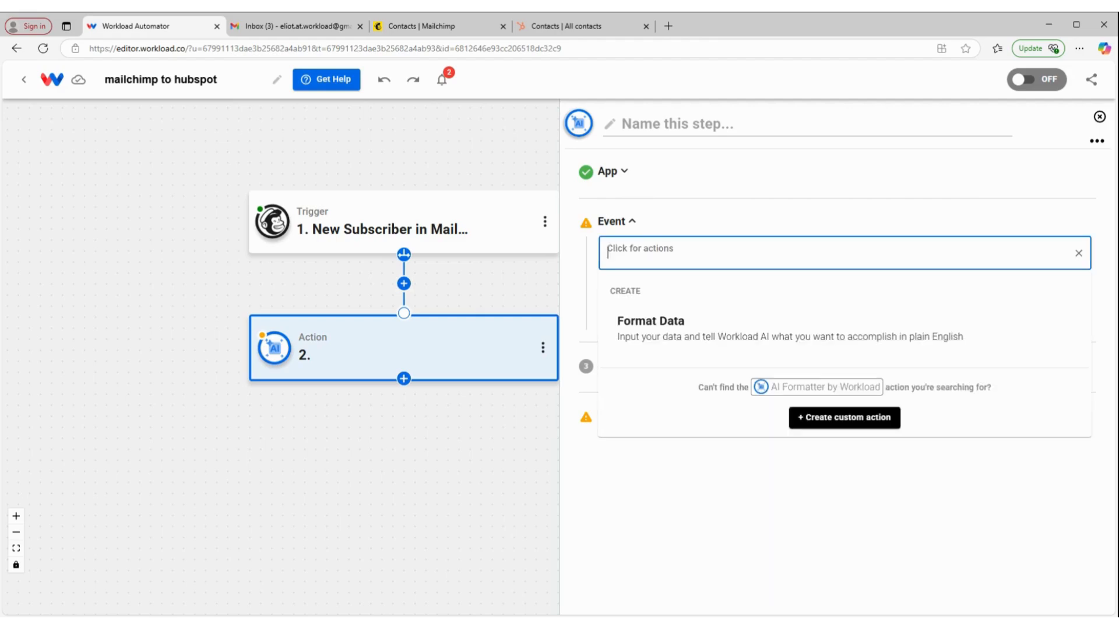
left_click(663, 331)
left_click(700, 309)
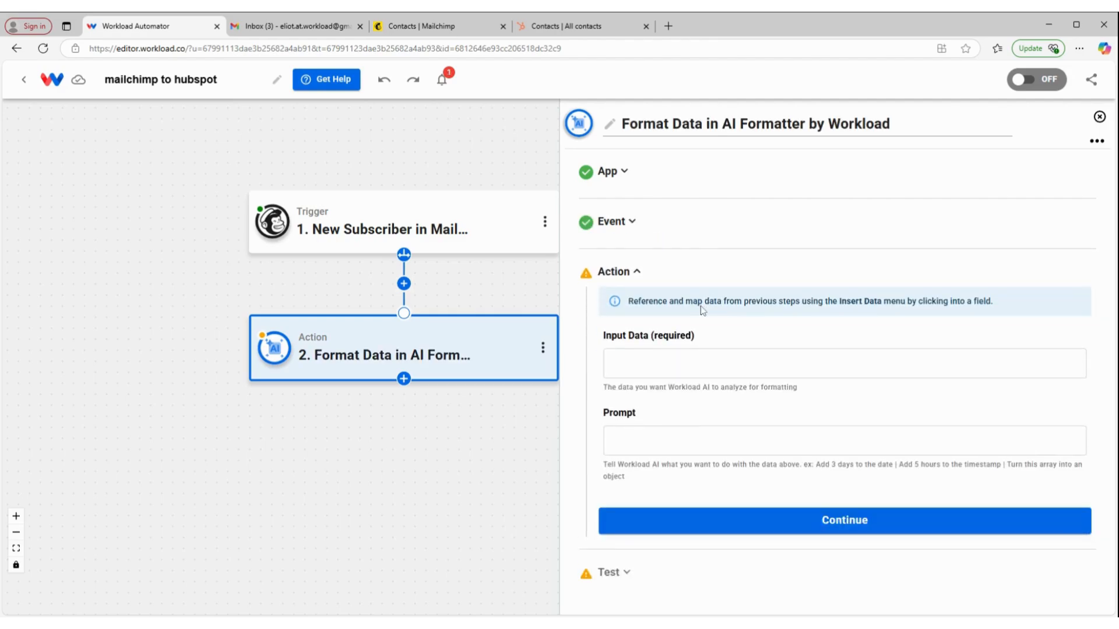
Map the whole merge_fields object from the New Subscriber trigger into the formatter's Input Data
left_click(668, 364)
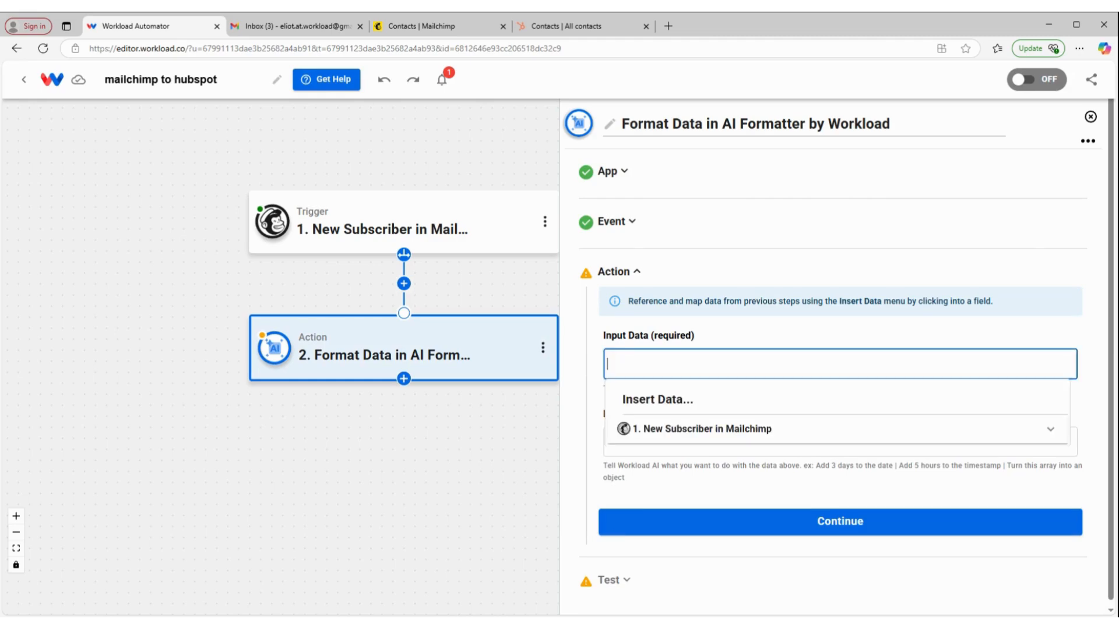
left_click(674, 434)
scroll(682, 446, "down", 1)
scroll(682, 446, "down", 5)
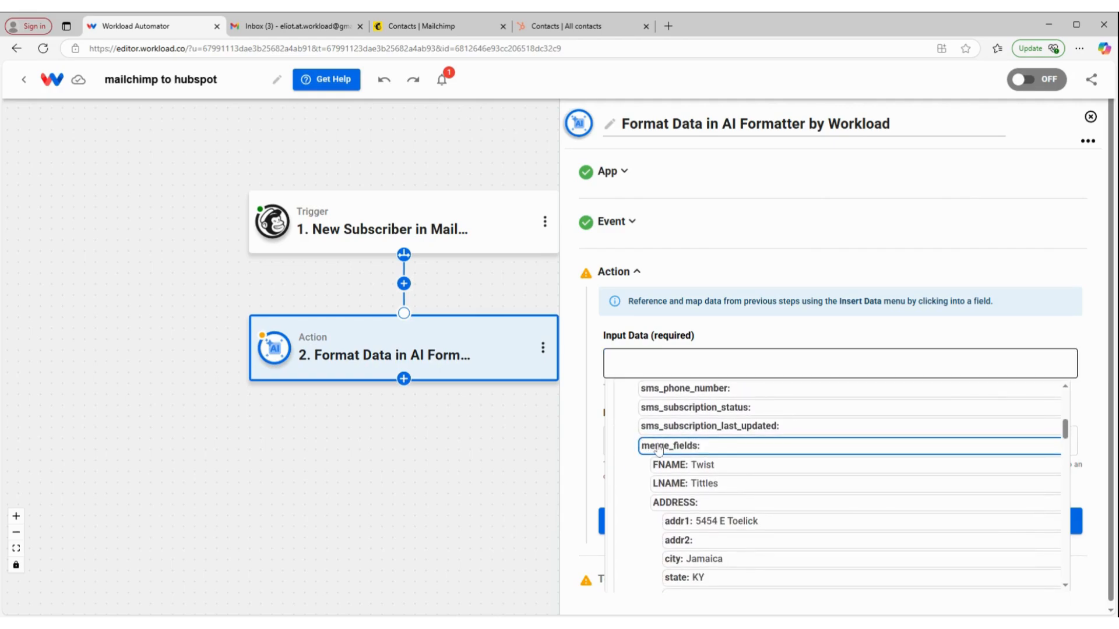
left_click(653, 446)
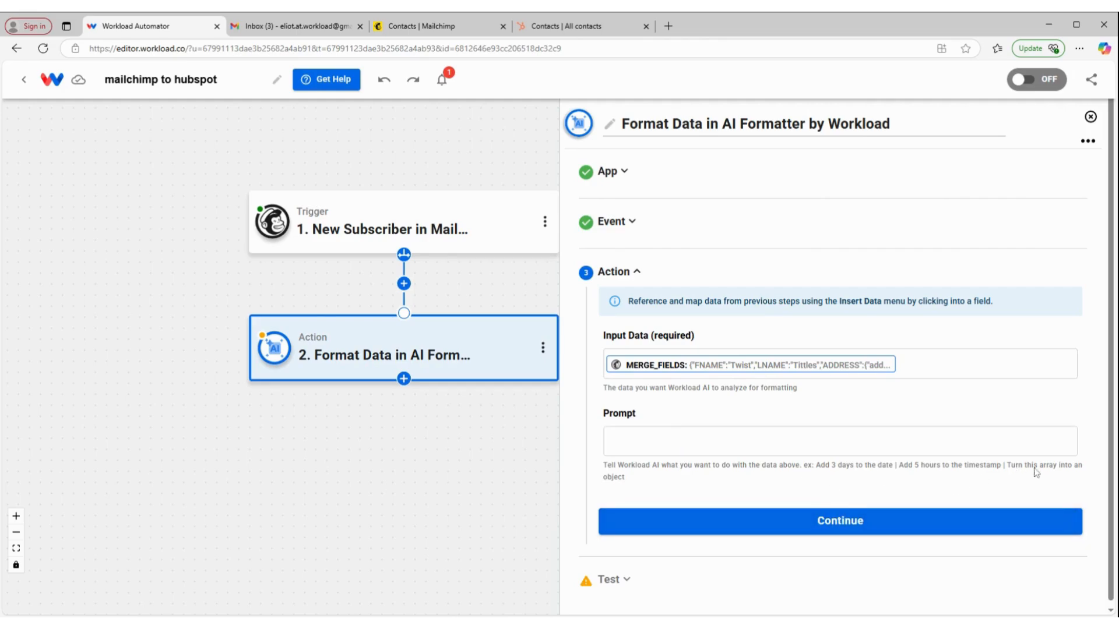
Copy the example text "Turn this array into an object" into the formatter's Prompt
left_click_drag(1008, 465, 1012, 493)
key("ctrl+c")
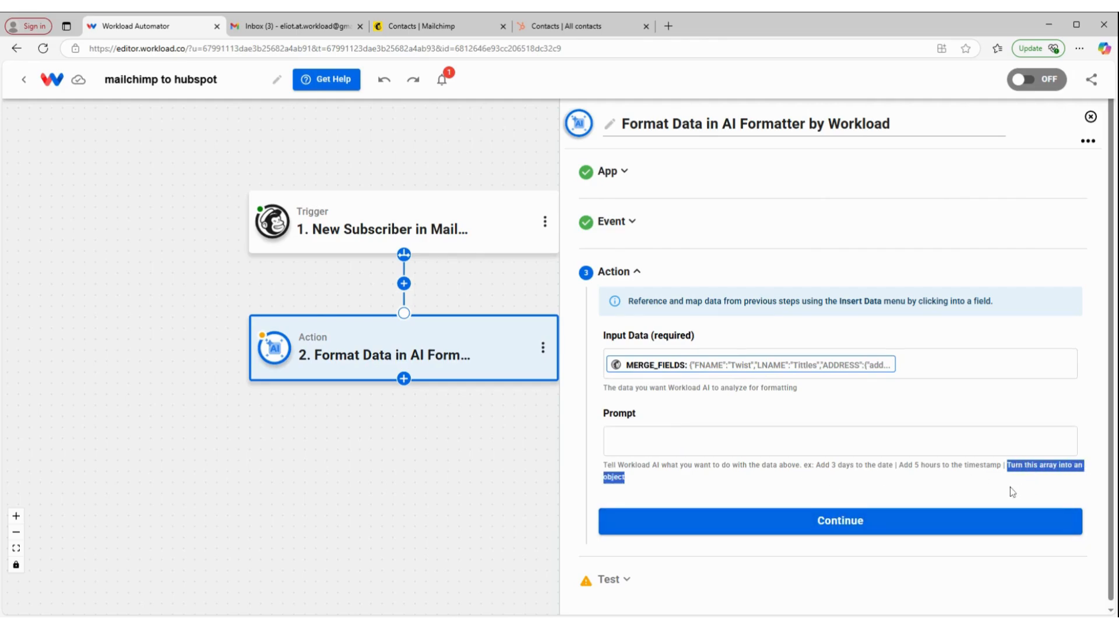
left_click(773, 451)
key("ctrl+v")
left_click(778, 415)
Test the Format Data action, review the fields it returns, and close the step
left_click(815, 524)
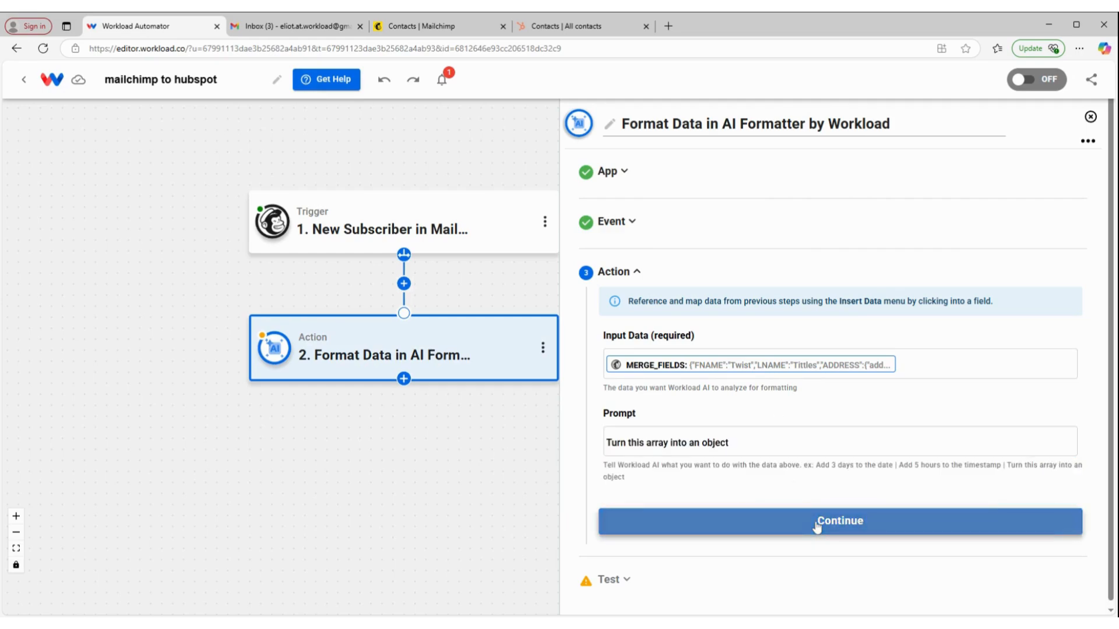
left_click(717, 532)
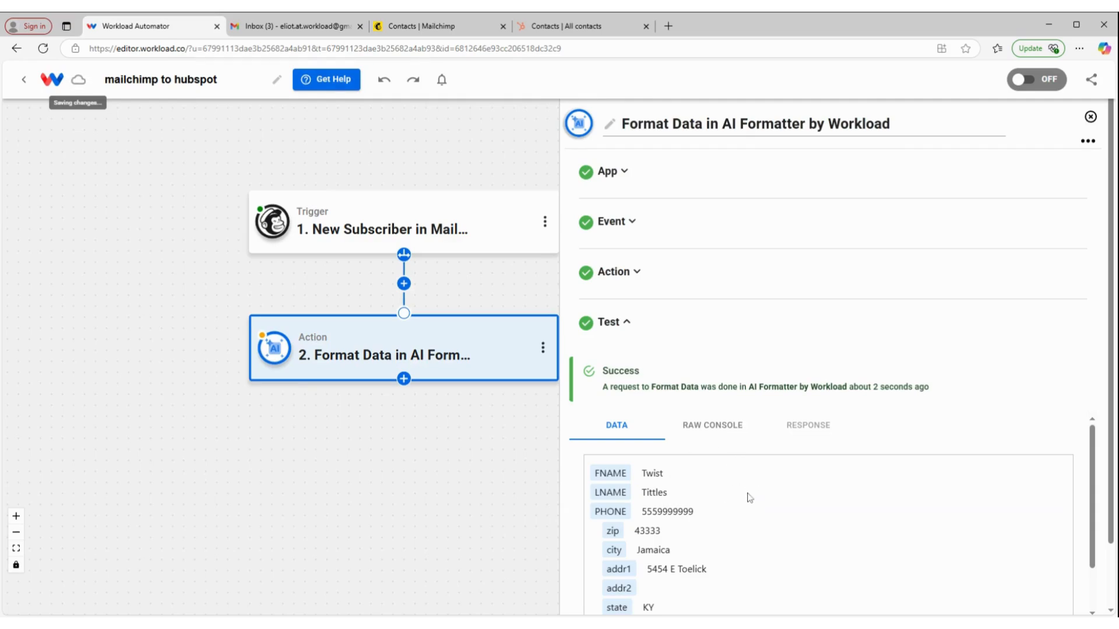
scroll(743, 502, "down", 5)
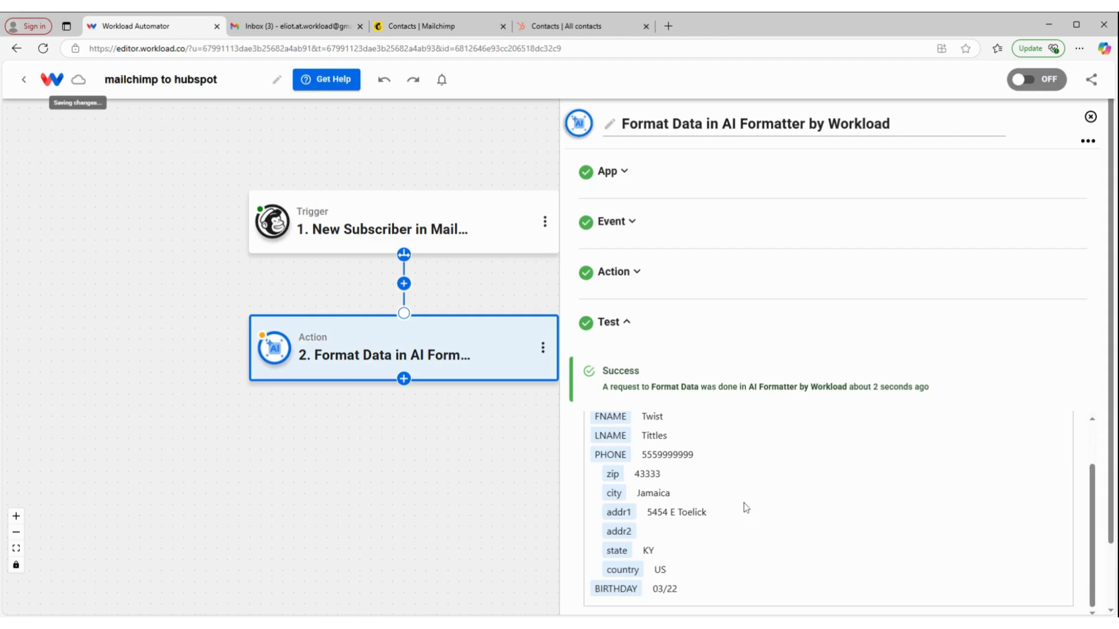
left_click(715, 586)
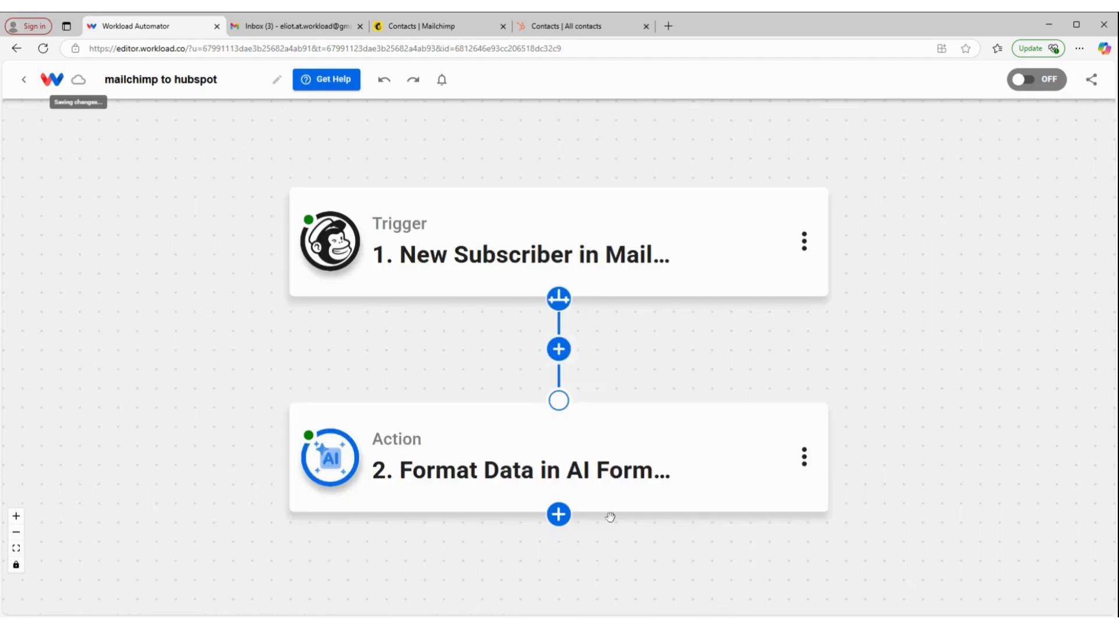
Add a third action after the formatter using HubSpot with the Create Contact event
left_click(558, 515)
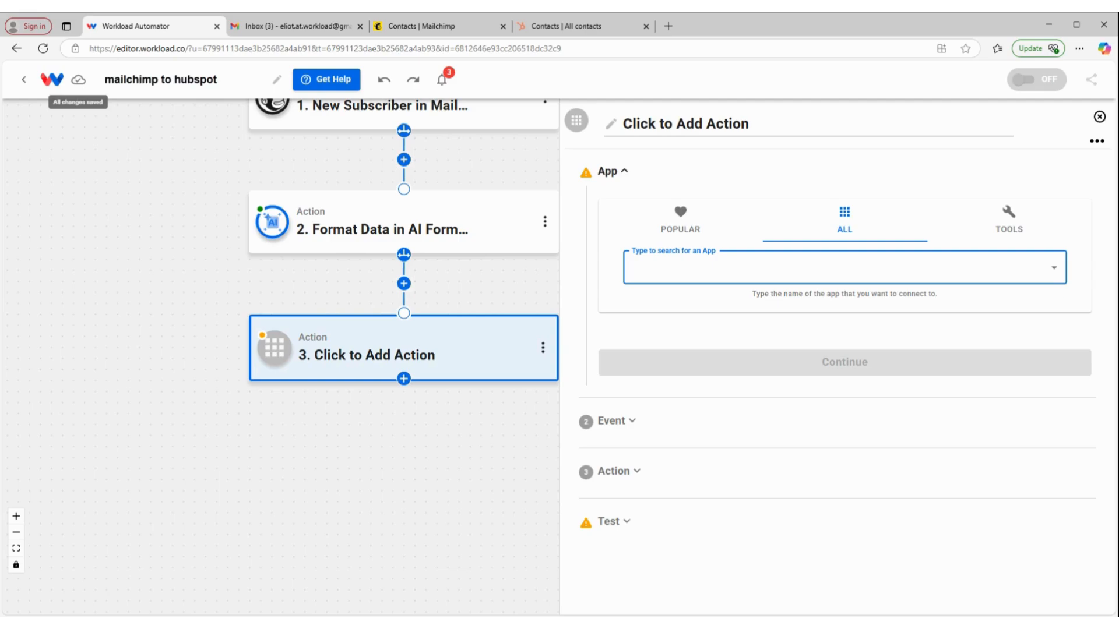
type("hubspot")
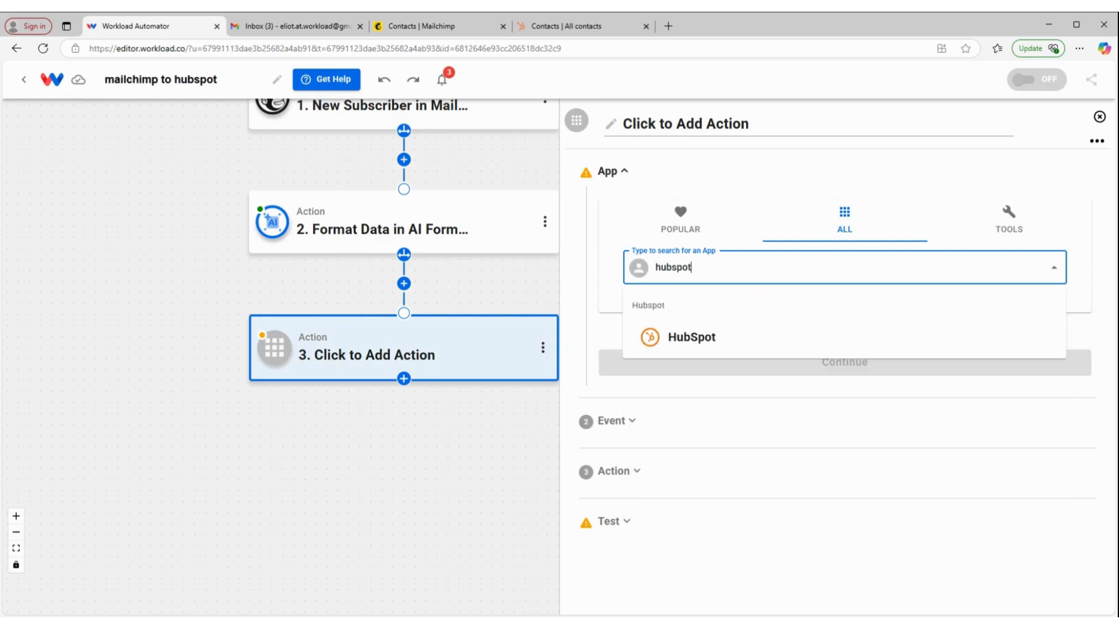
left_click(762, 336)
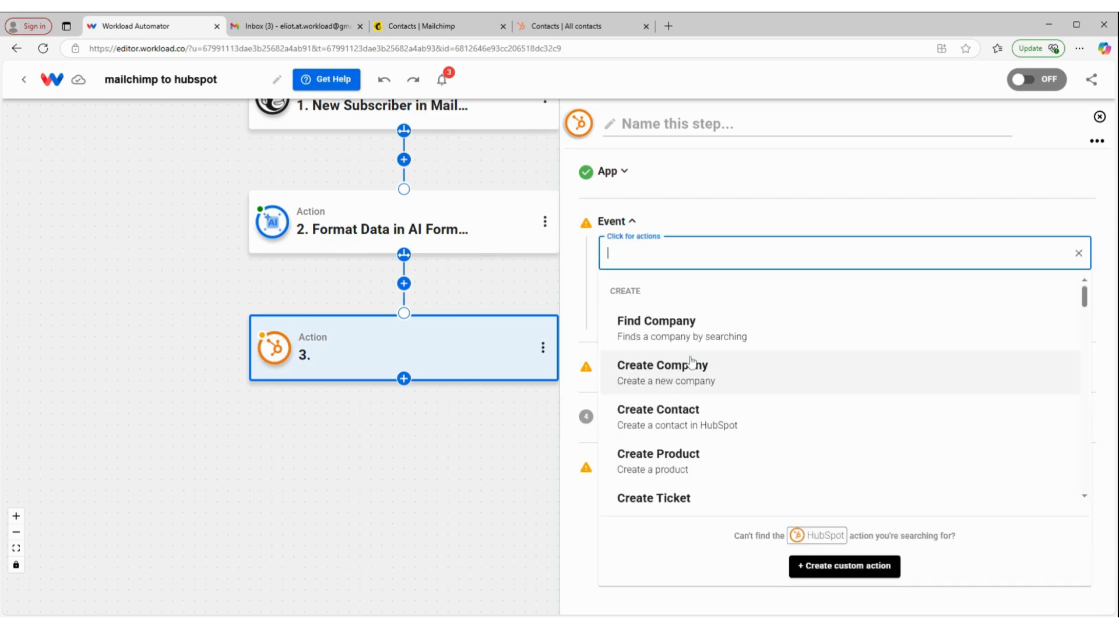
left_click(675, 412)
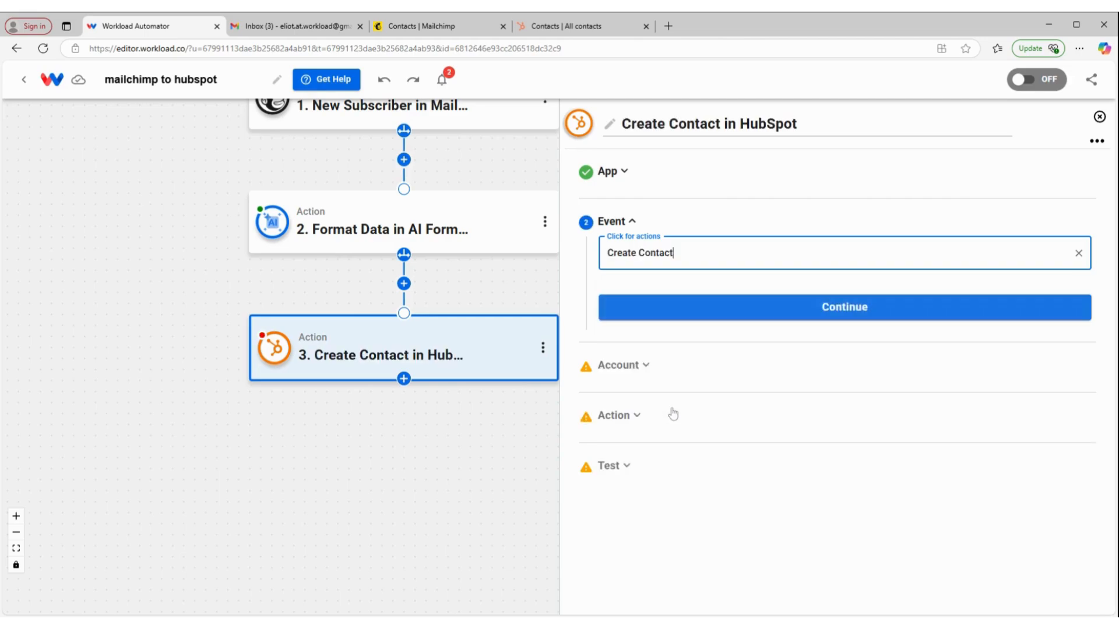
Confirm the Create Contact event and accept the connected HubSpot account for the third action
left_click(736, 309)
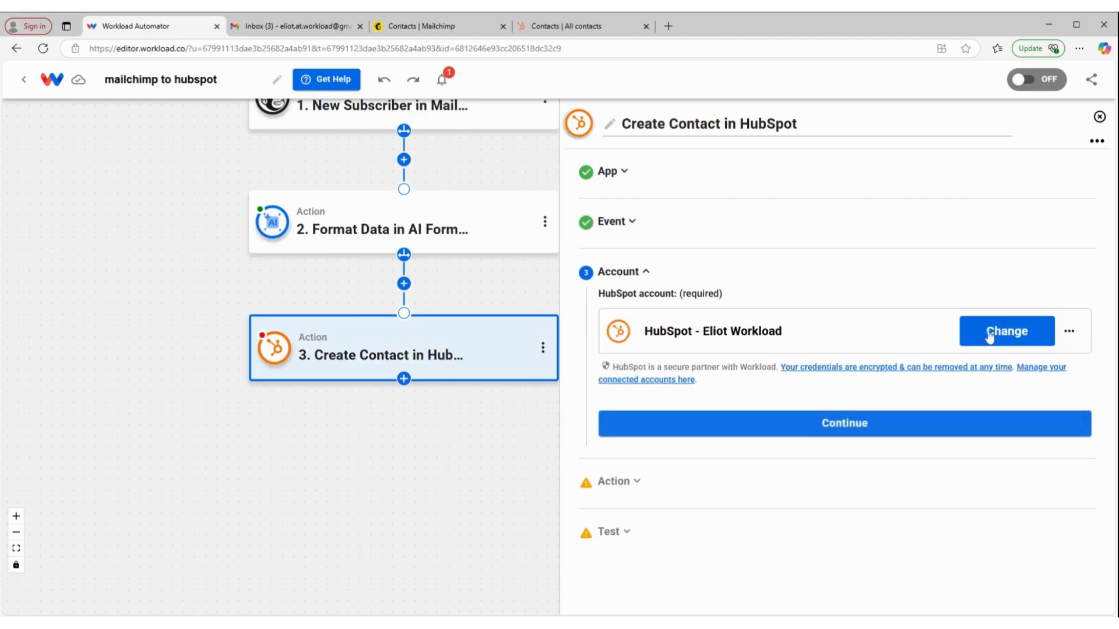
left_click(770, 432)
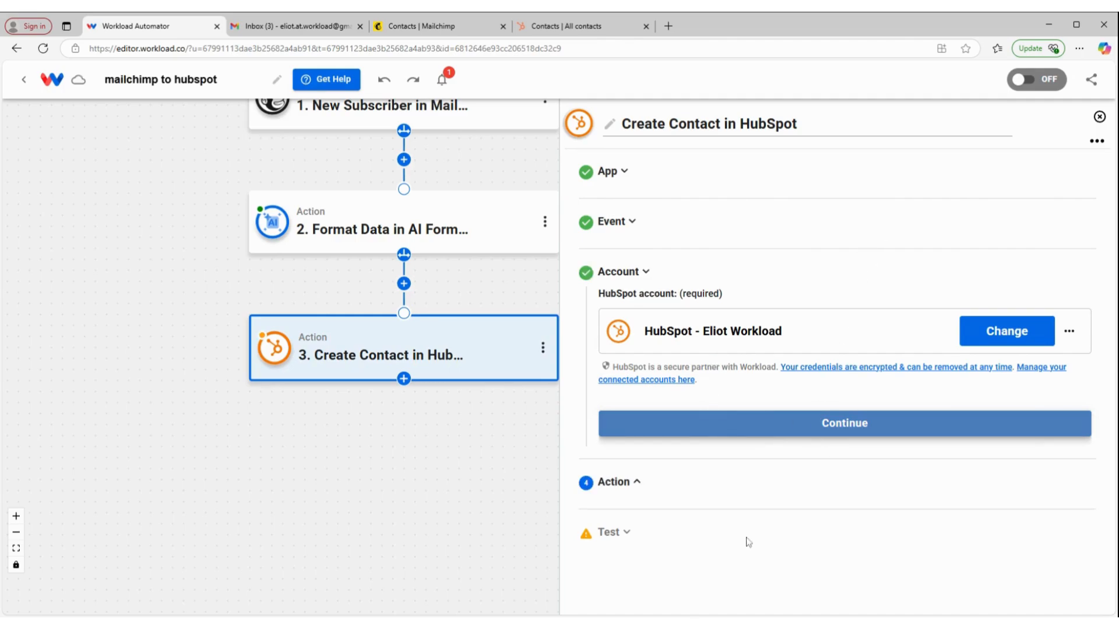
left_click(771, 423)
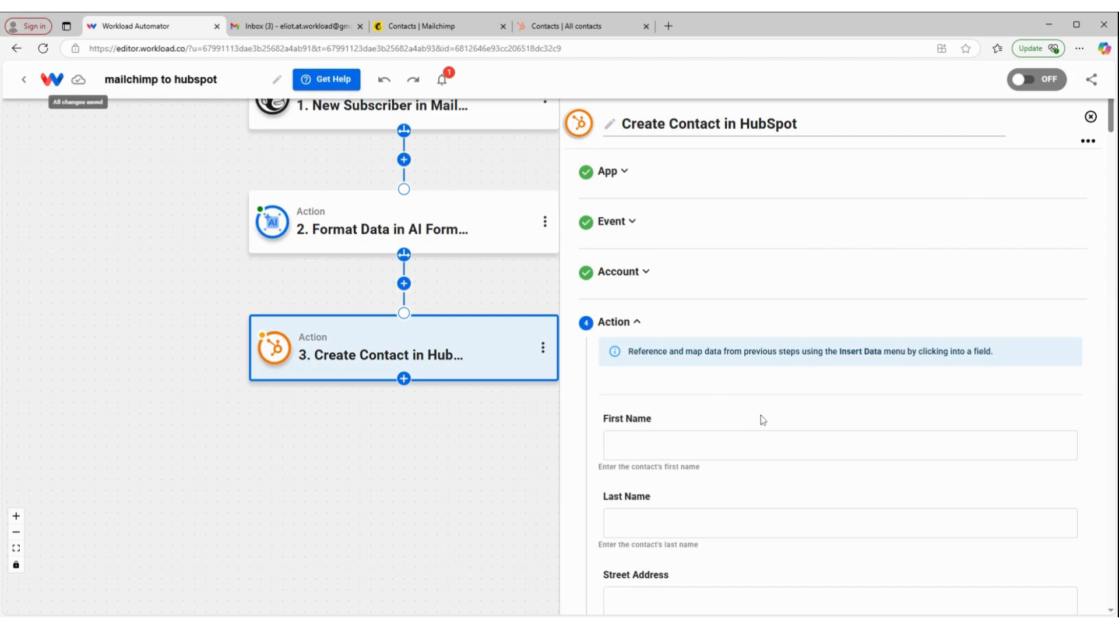
Look through the contact fields that the Create Contact action offers for mapping
scroll(765, 417, "down", 18)
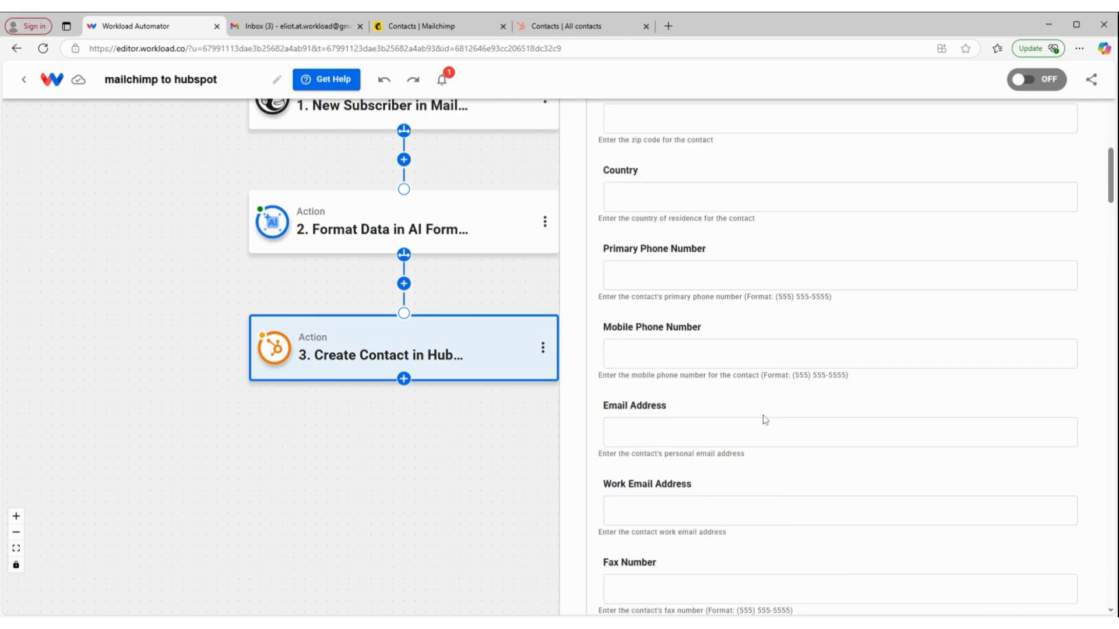
scroll(765, 419, "down", 20)
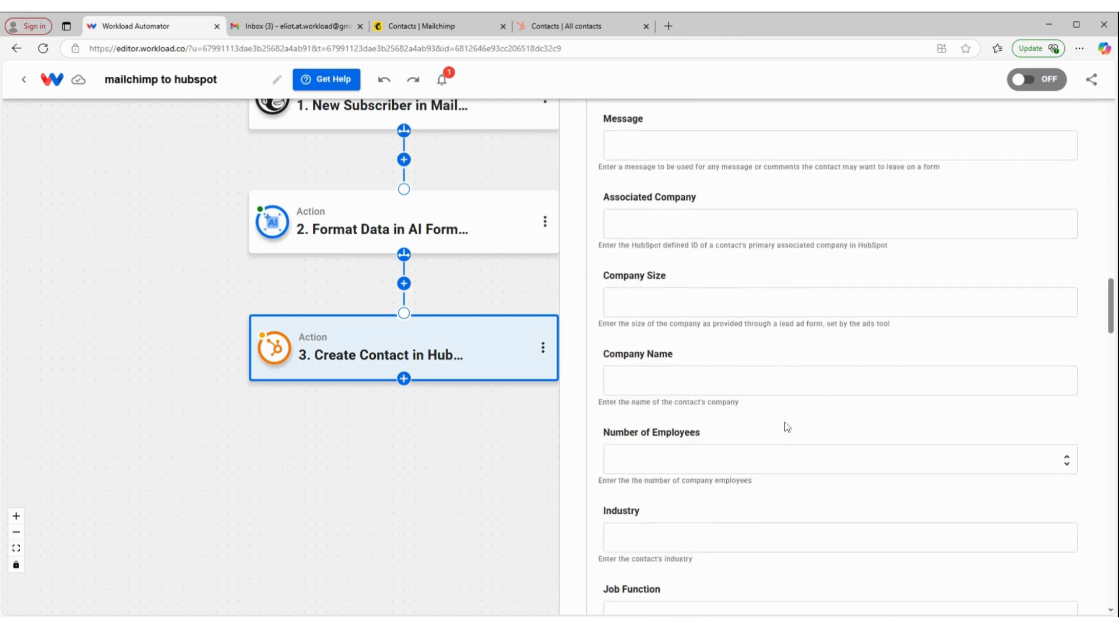
scroll(787, 427, "down", 20)
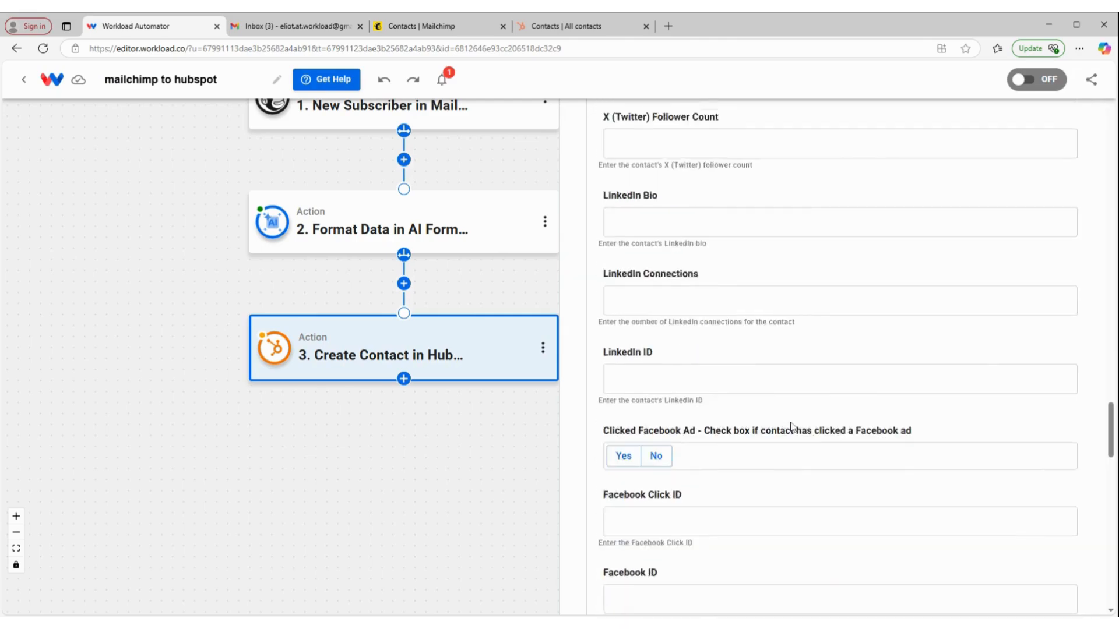
scroll(794, 428, "up", 20)
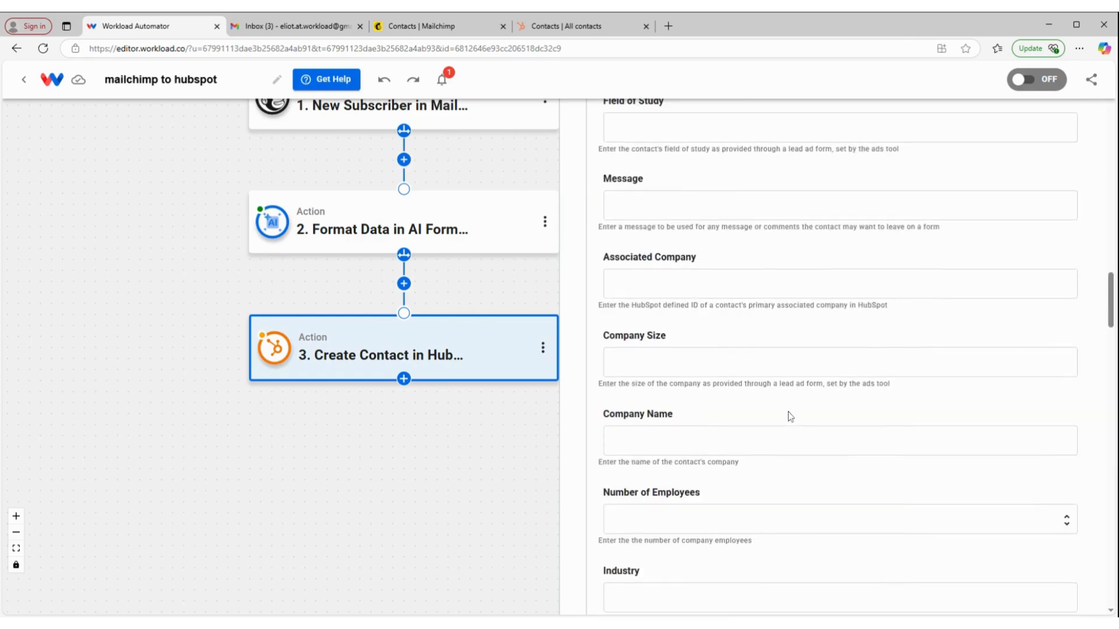
scroll(793, 379, "up", 20)
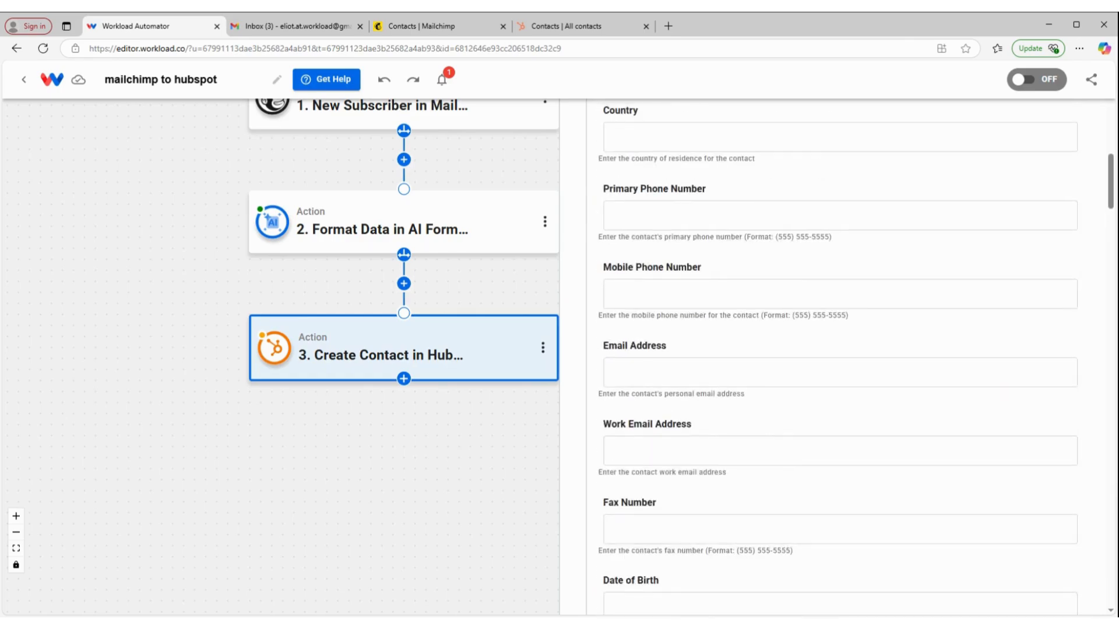
scroll(772, 369, "up", 6)
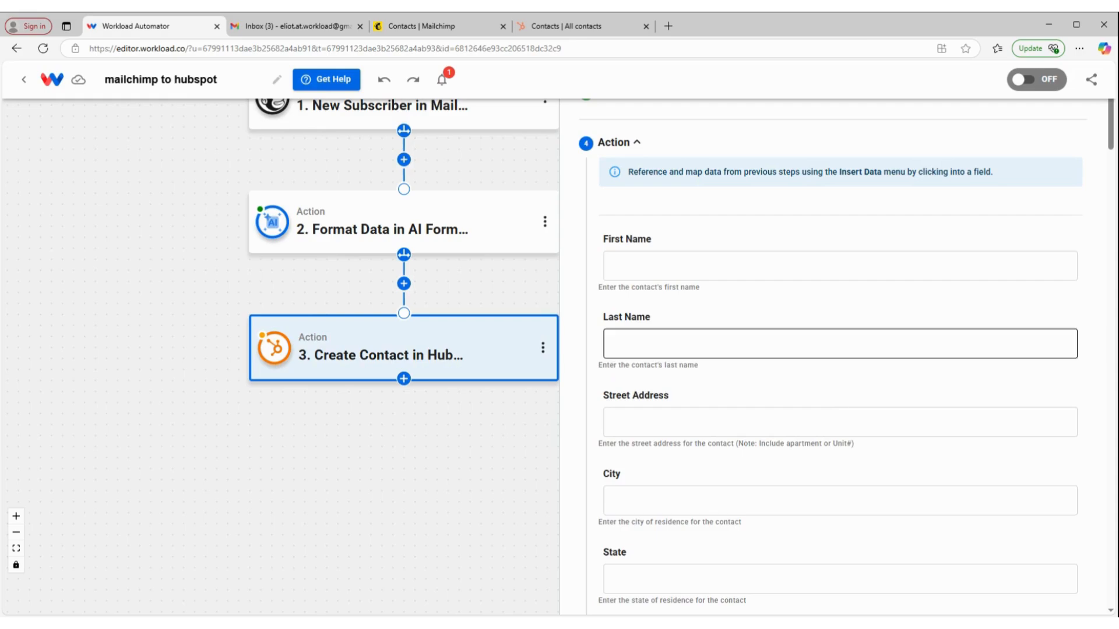
left_click(856, 421)
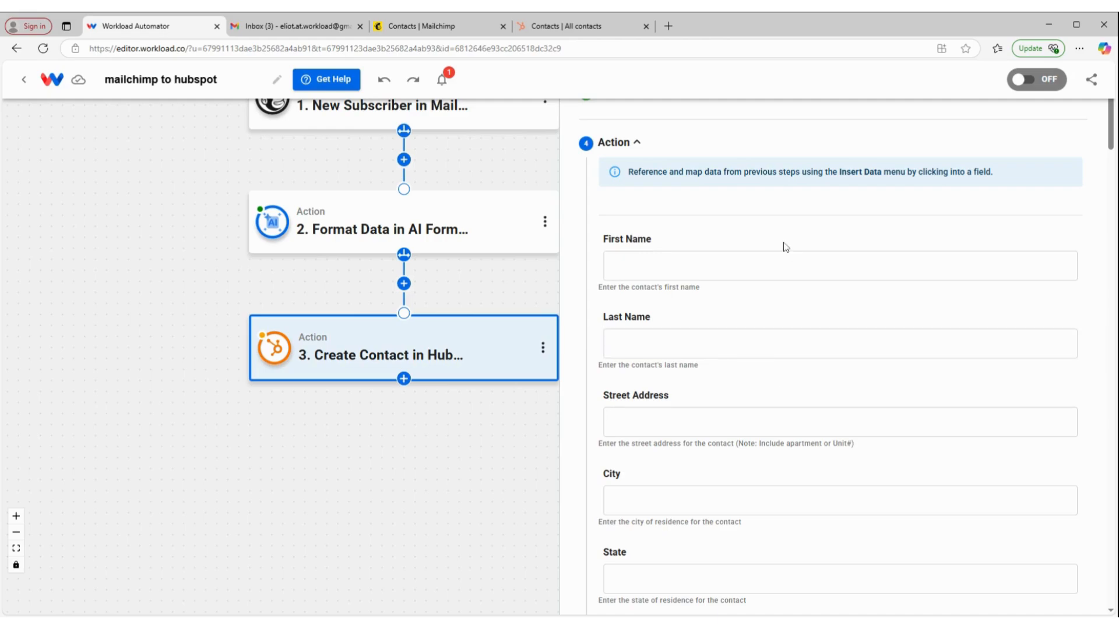
Map the AI Formatter's FNAME and LNAME outputs to the HubSpot contact's First Name and Last Name
left_click(695, 260)
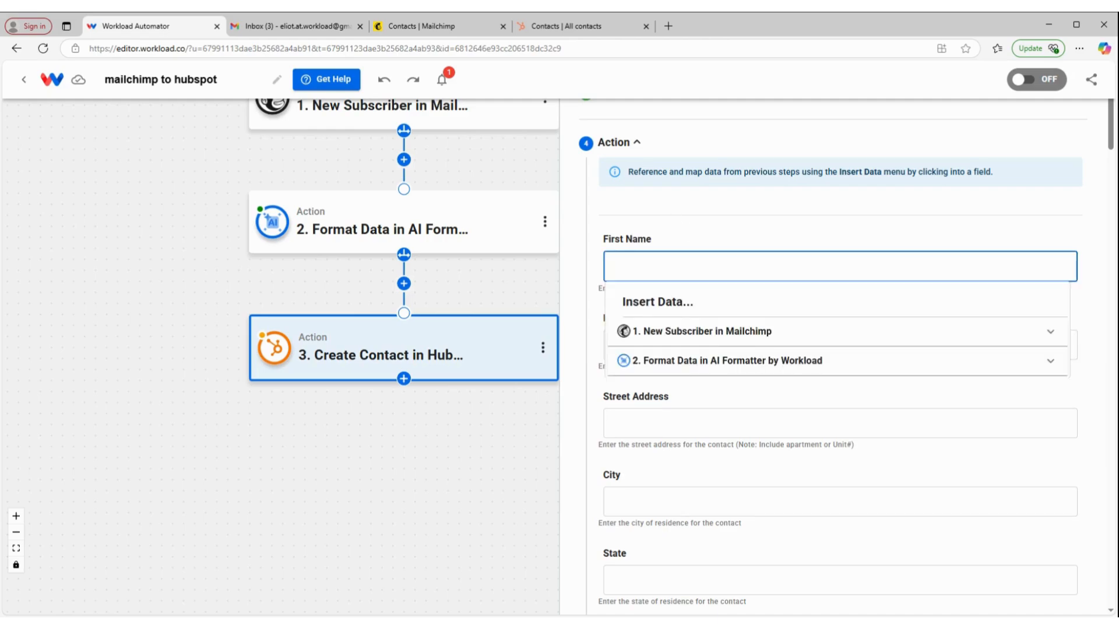
left_click(679, 365)
scroll(676, 385, "down", 1)
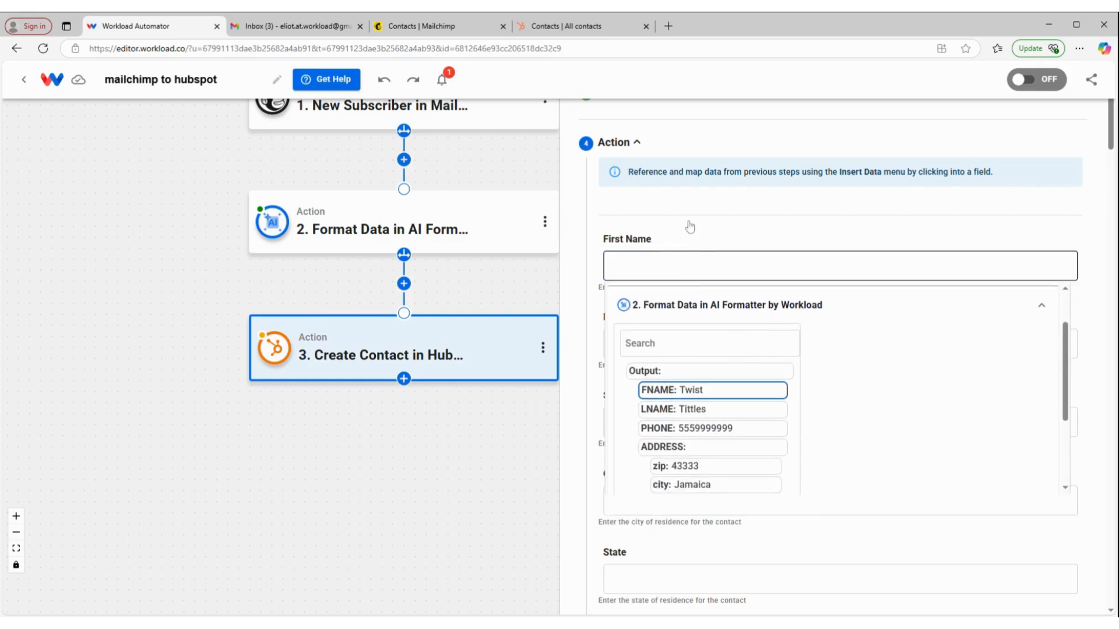
left_click(629, 345)
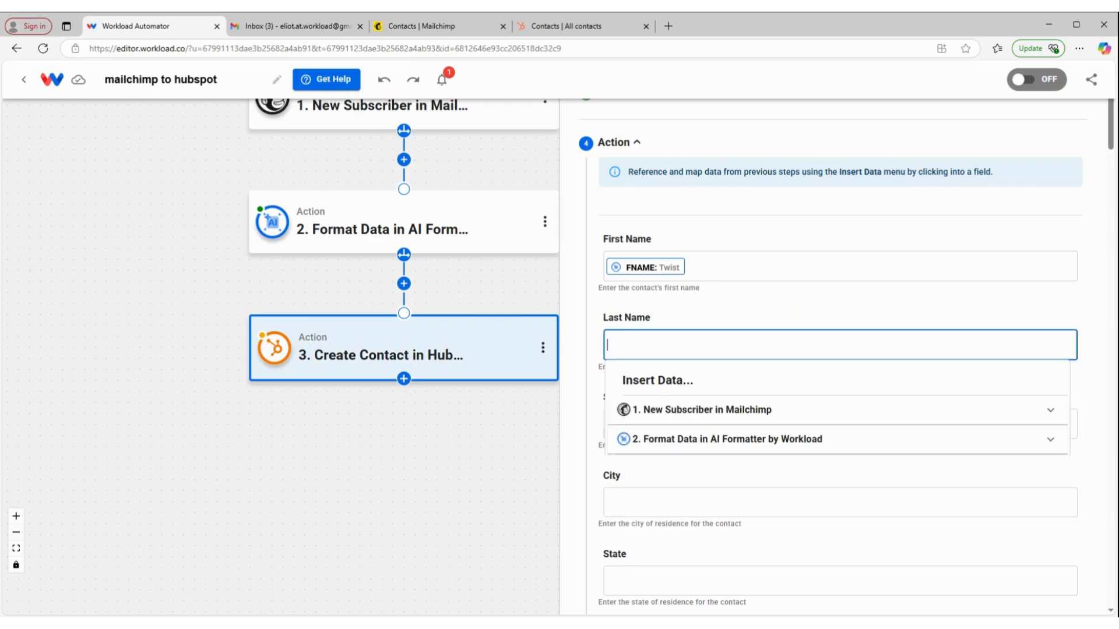
left_click(685, 454)
left_click(676, 548)
Map the AI Formatter's addr1 output to Street Address and its city output to City
left_click(634, 421)
scroll(839, 361, "down", 2)
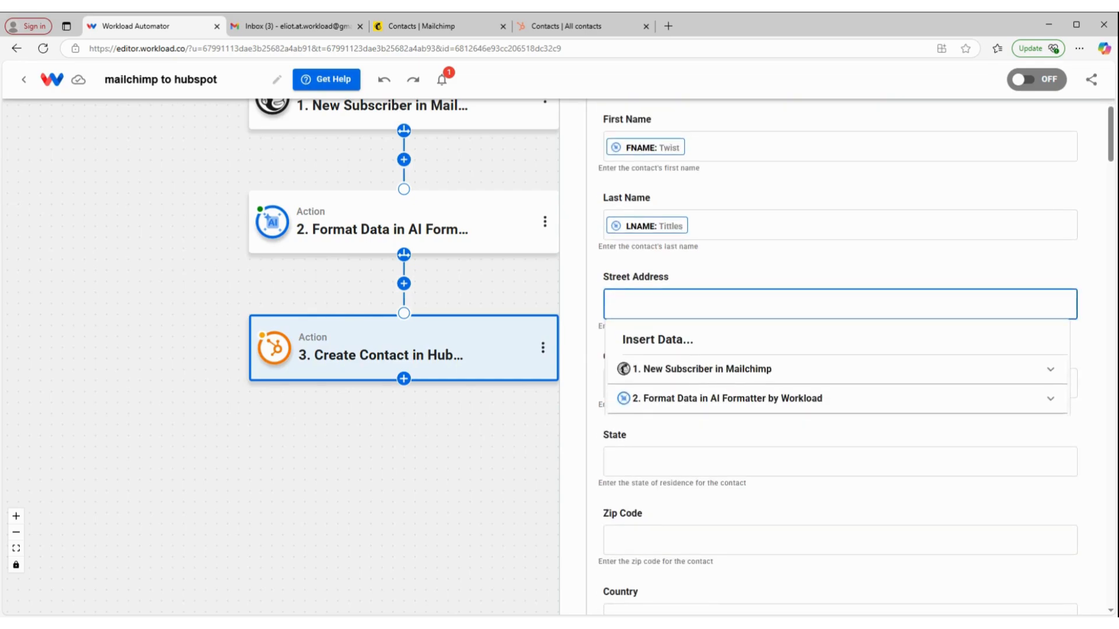
left_click(645, 408)
scroll(670, 431, "down", 3)
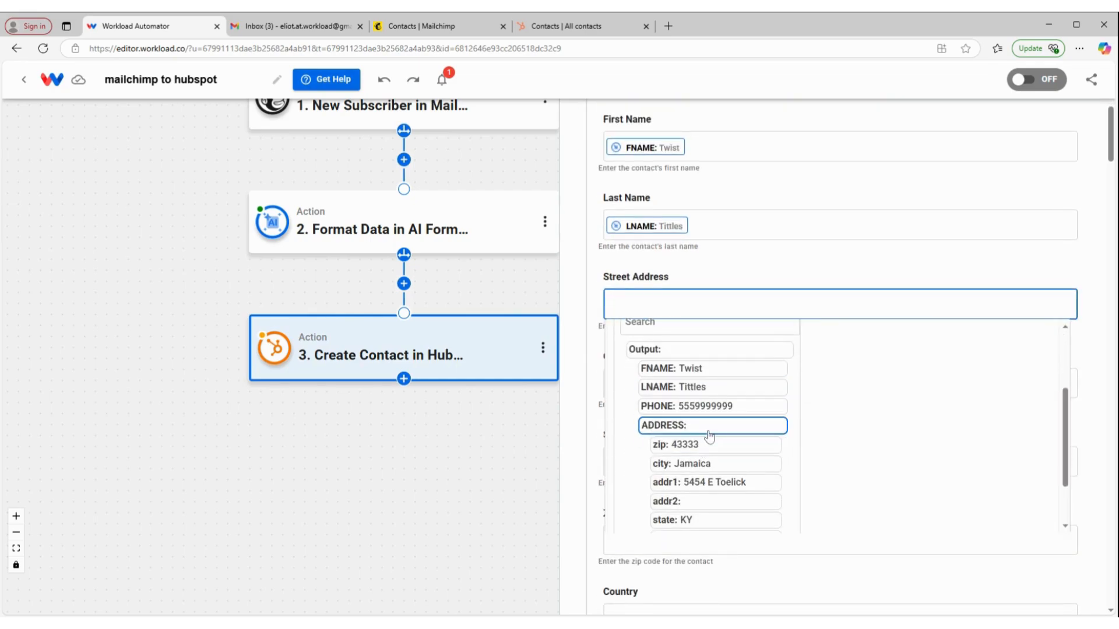
left_click(704, 485)
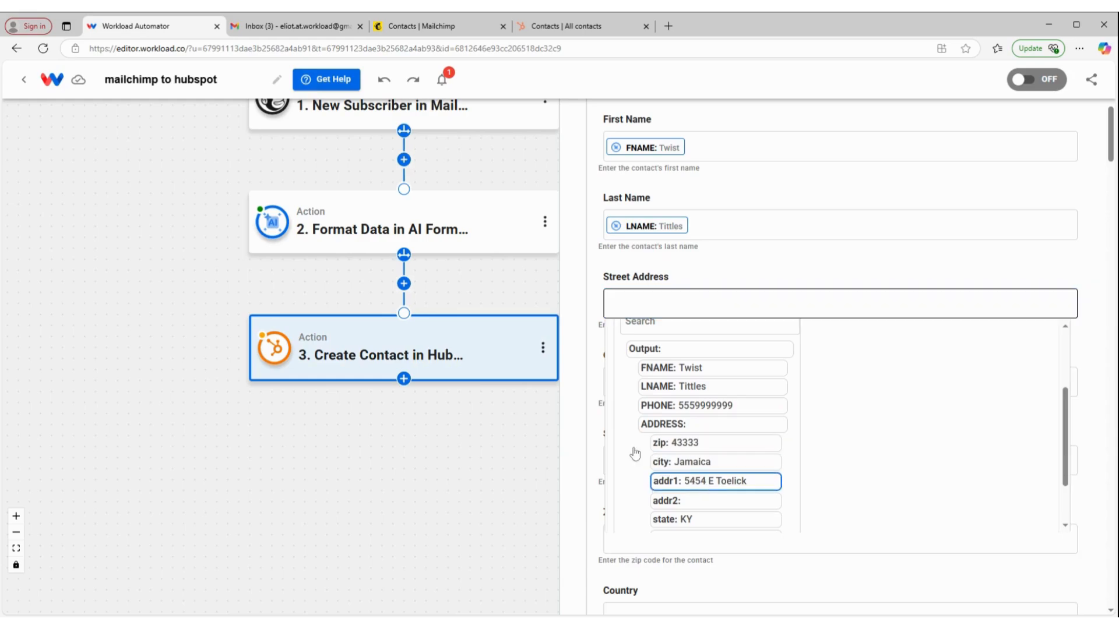
left_click(635, 383)
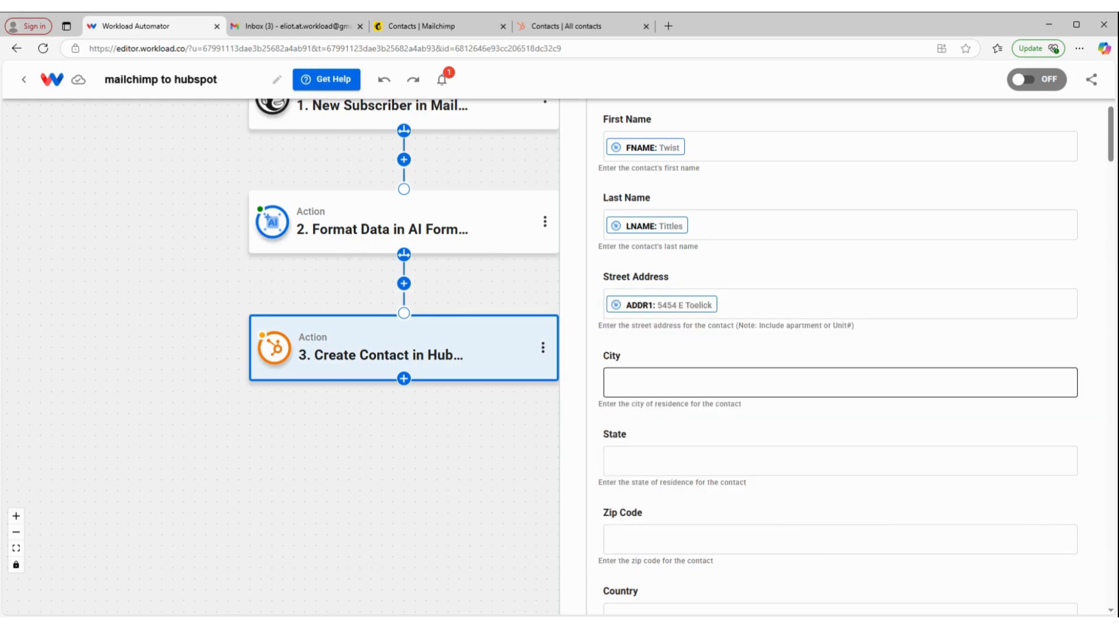
left_click(704, 482)
scroll(704, 482, "down", 3)
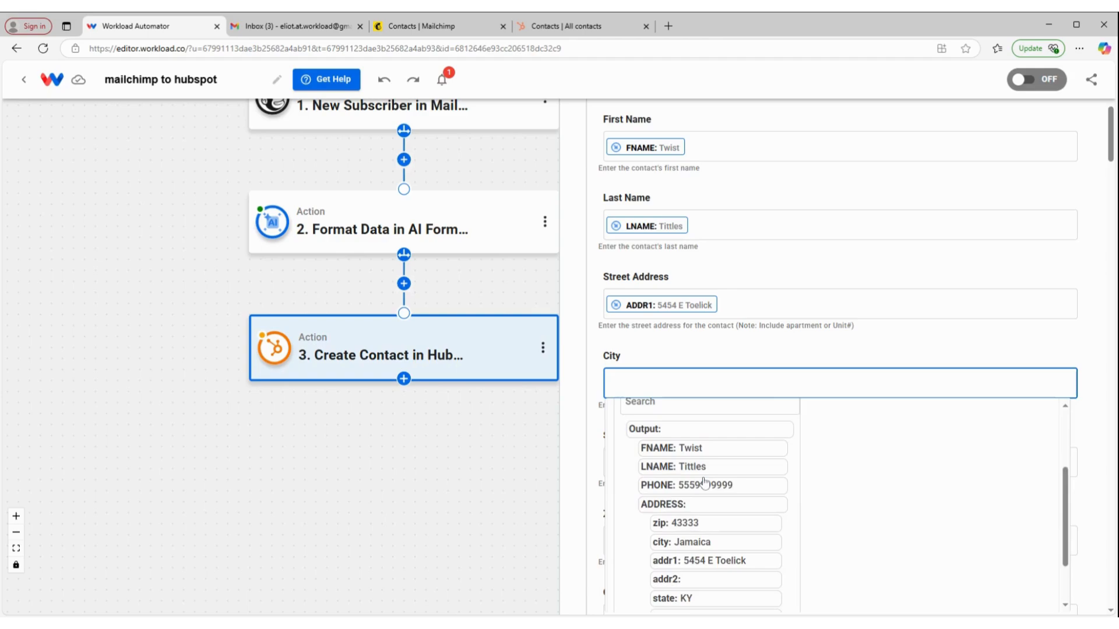
left_click(704, 482)
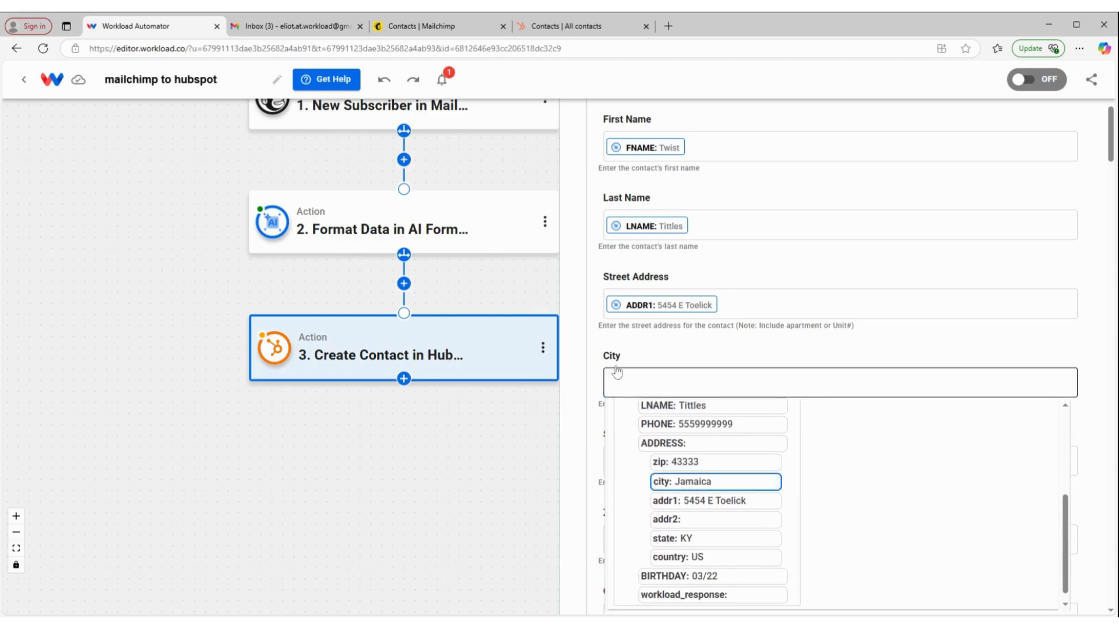
Map the AI Formatter's state output to State and its zip output to Zip Code
scroll(669, 385, "down", 2)
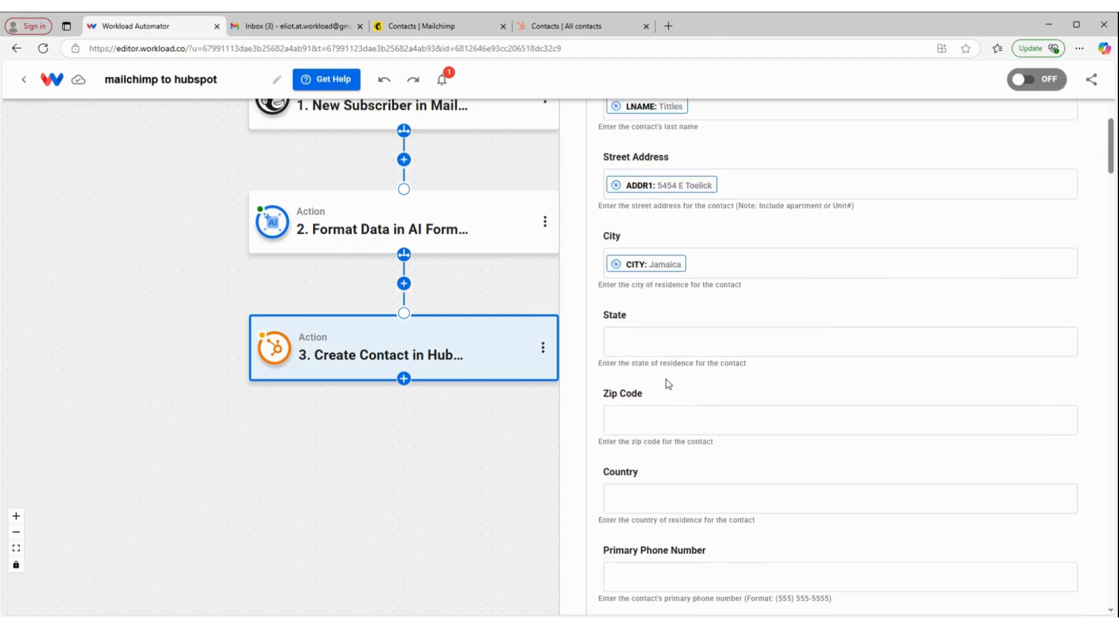
left_click(668, 342)
left_click(690, 443)
scroll(687, 478, "down", 3)
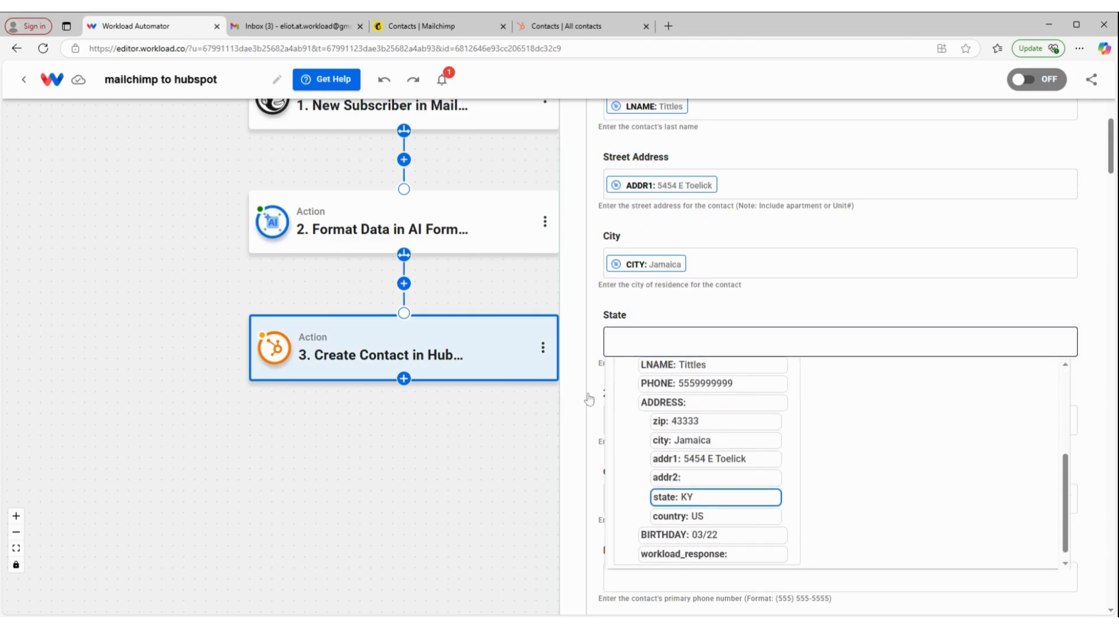
left_click(653, 418)
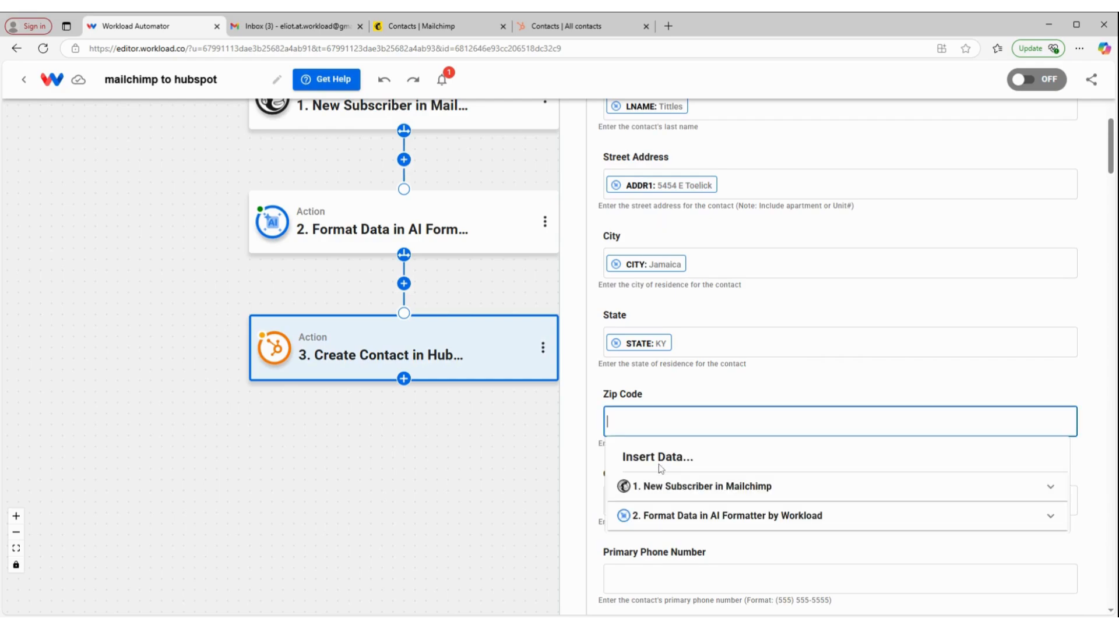
left_click(676, 517)
scroll(676, 518, "down", 3)
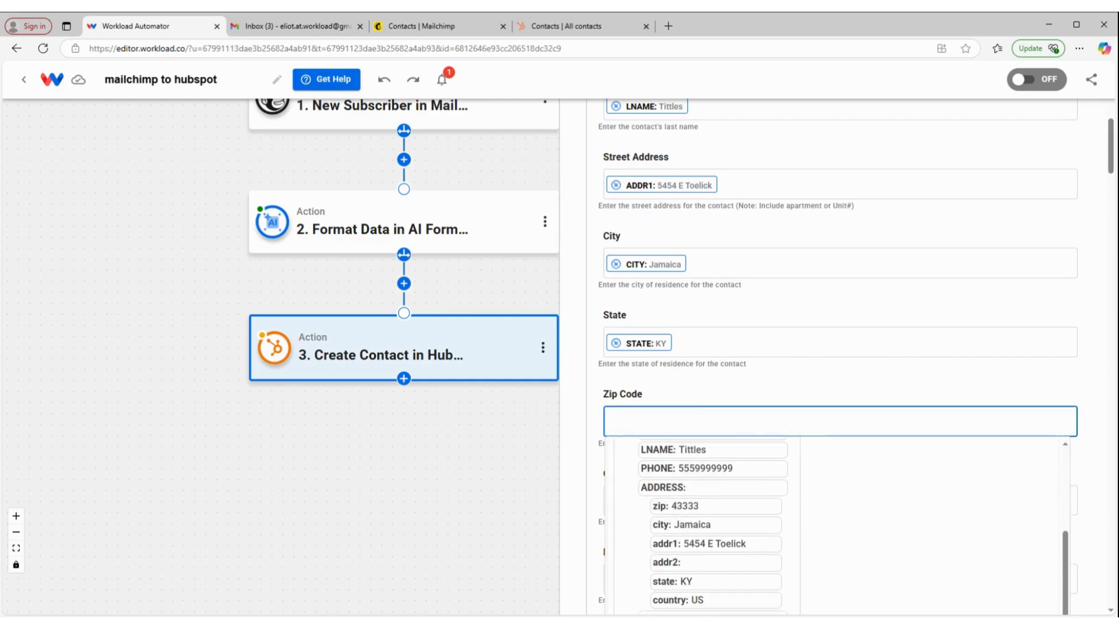
scroll(855, 380, "down", 2)
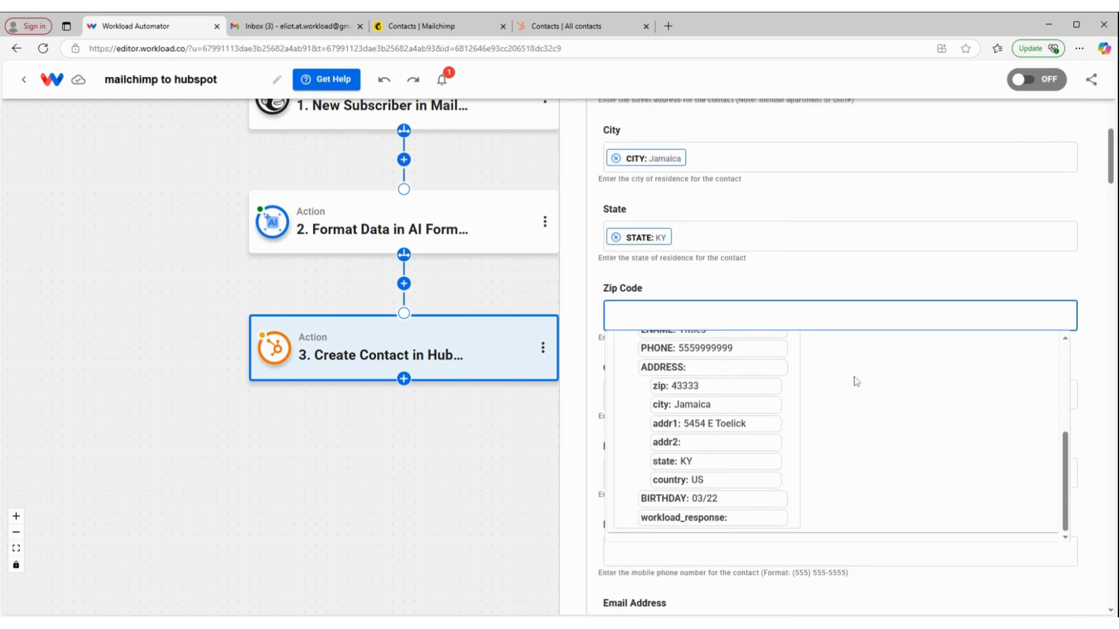
left_click(737, 378)
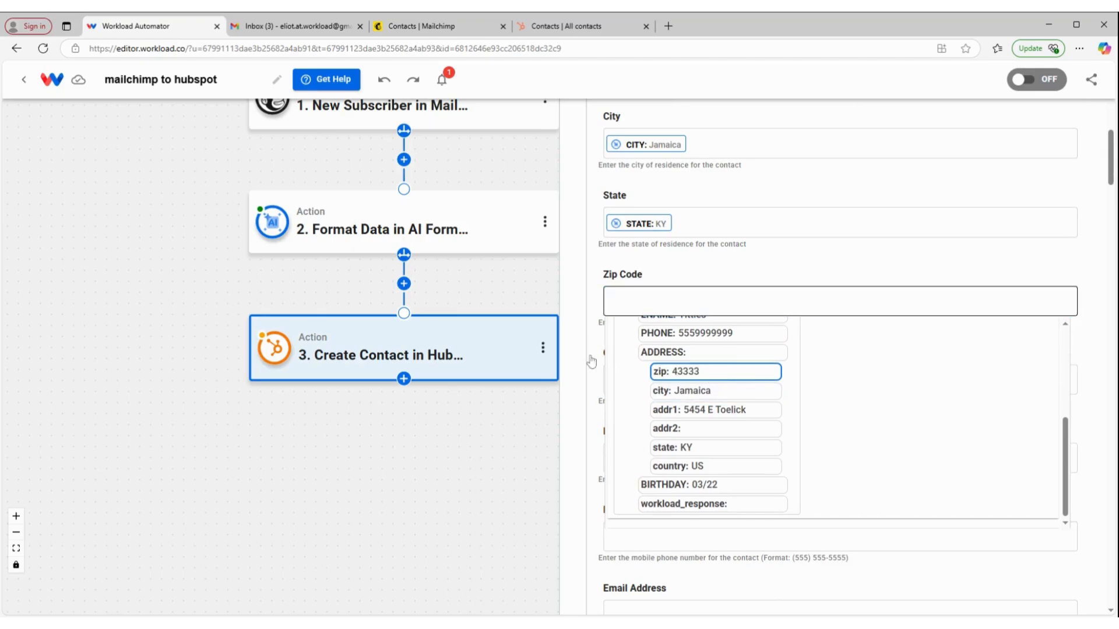
Map the AI Formatter's country output to Country and its PHONE output to Primary Phone Number
left_click(641, 382)
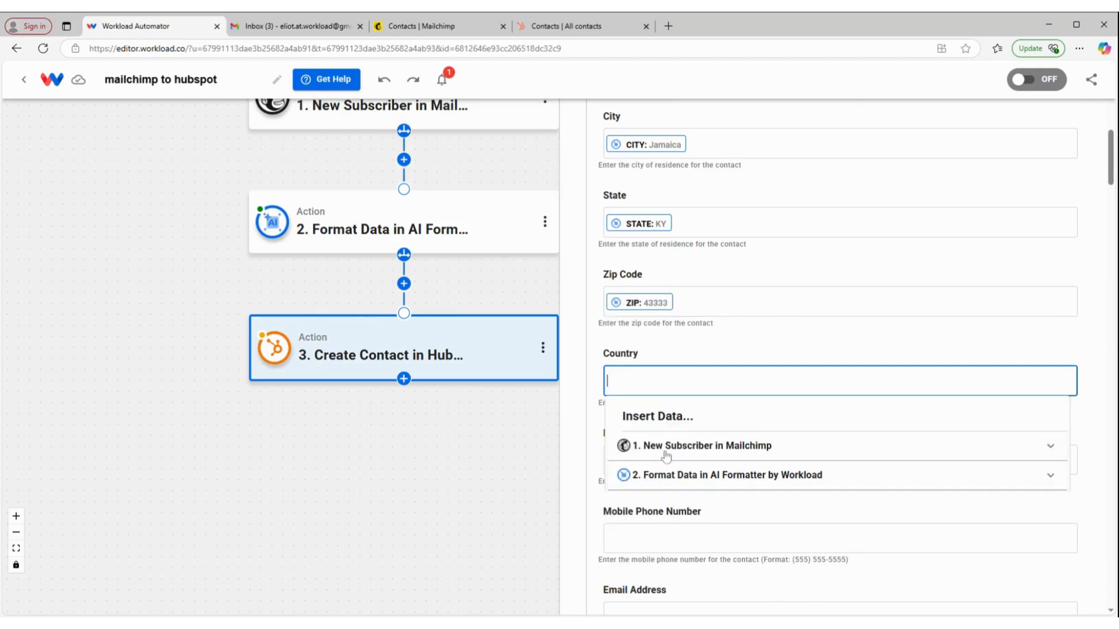
left_click(702, 475)
scroll(702, 507, "down", 4)
left_click(700, 556)
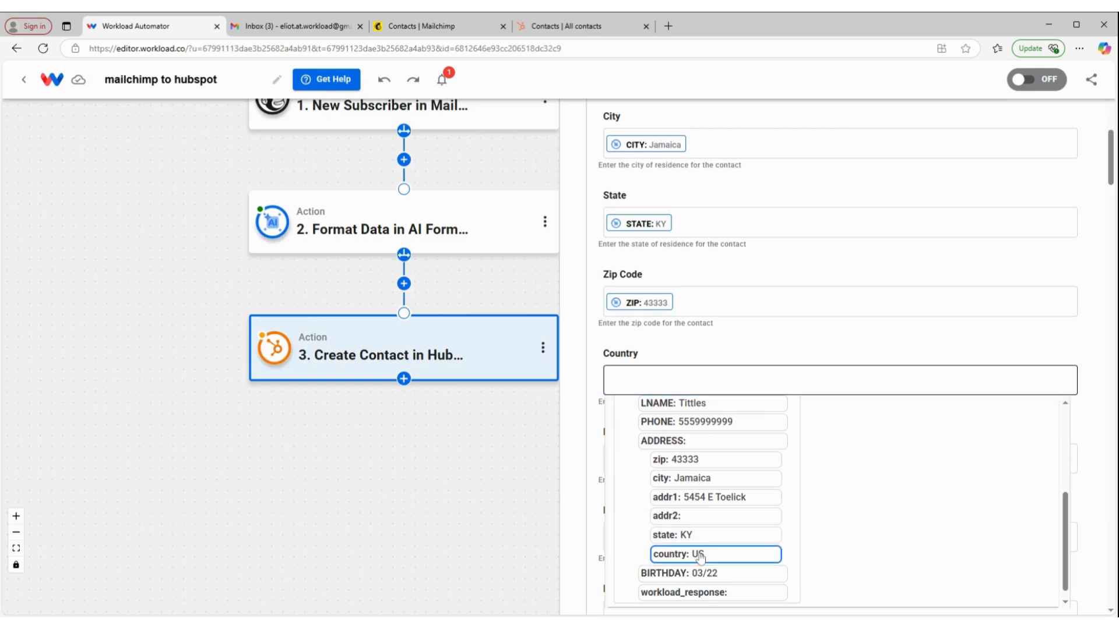
left_click(639, 453)
scroll(689, 321, "down", 2)
left_click(689, 327)
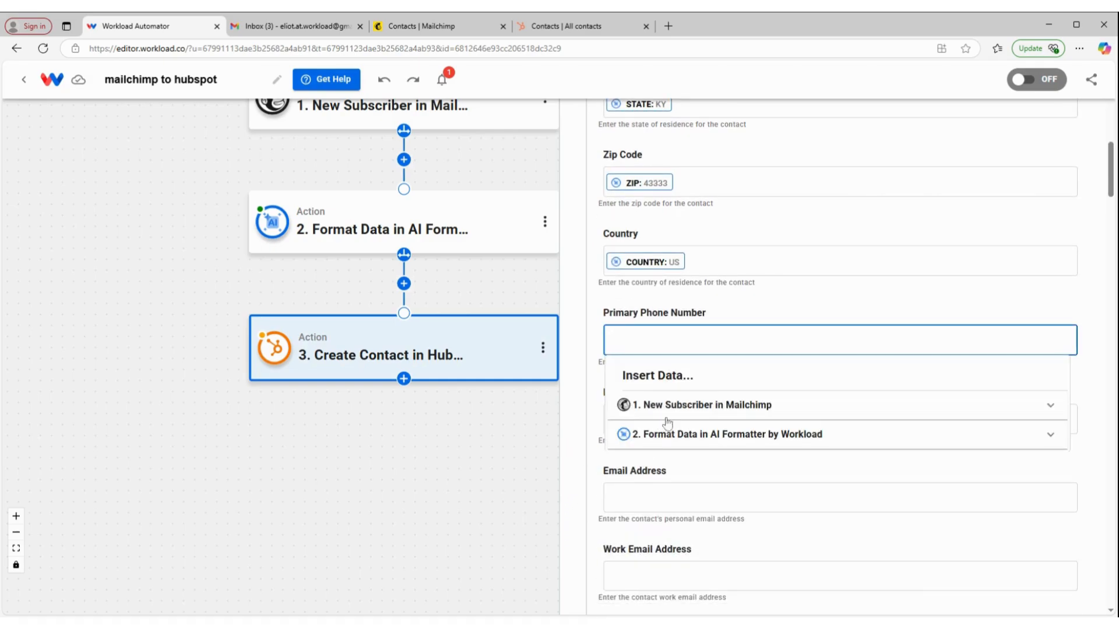
left_click(696, 440)
scroll(711, 466, "down", 3)
left_click(725, 391)
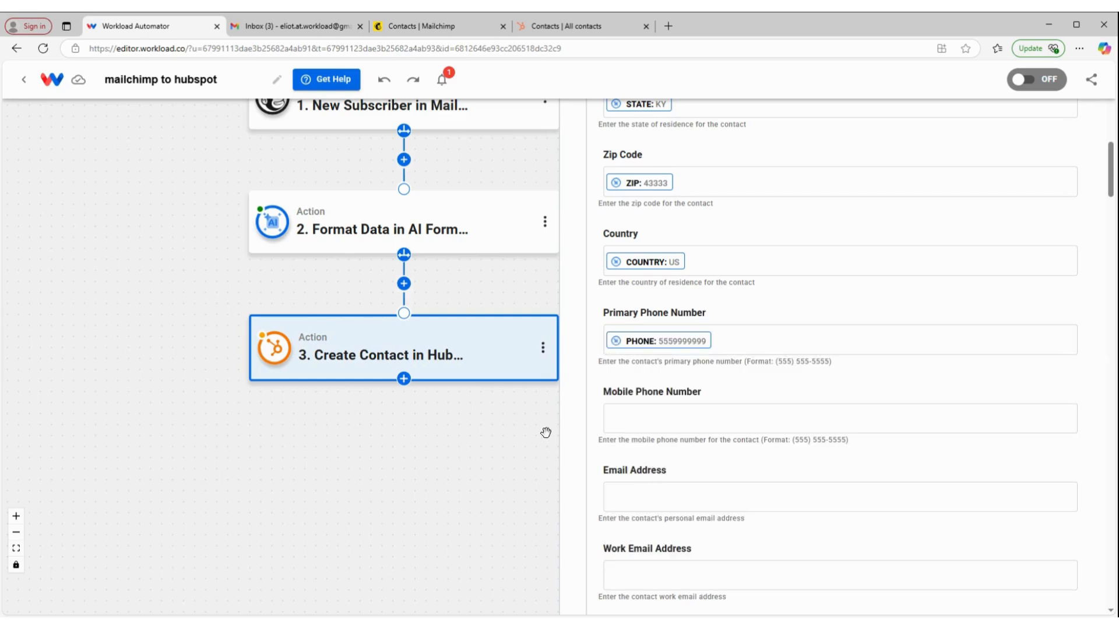
Map email_address from the New Subscriber in Mailchimp trigger to the contact's Email Address
scroll(596, 531, "down", 4)
left_click(642, 260)
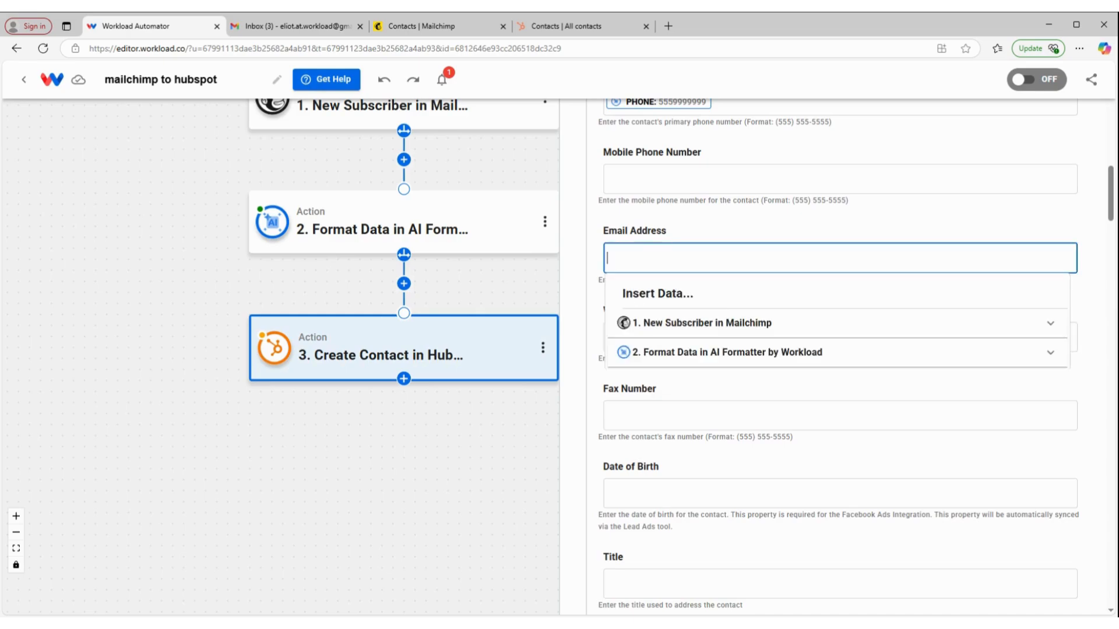
left_click(714, 338)
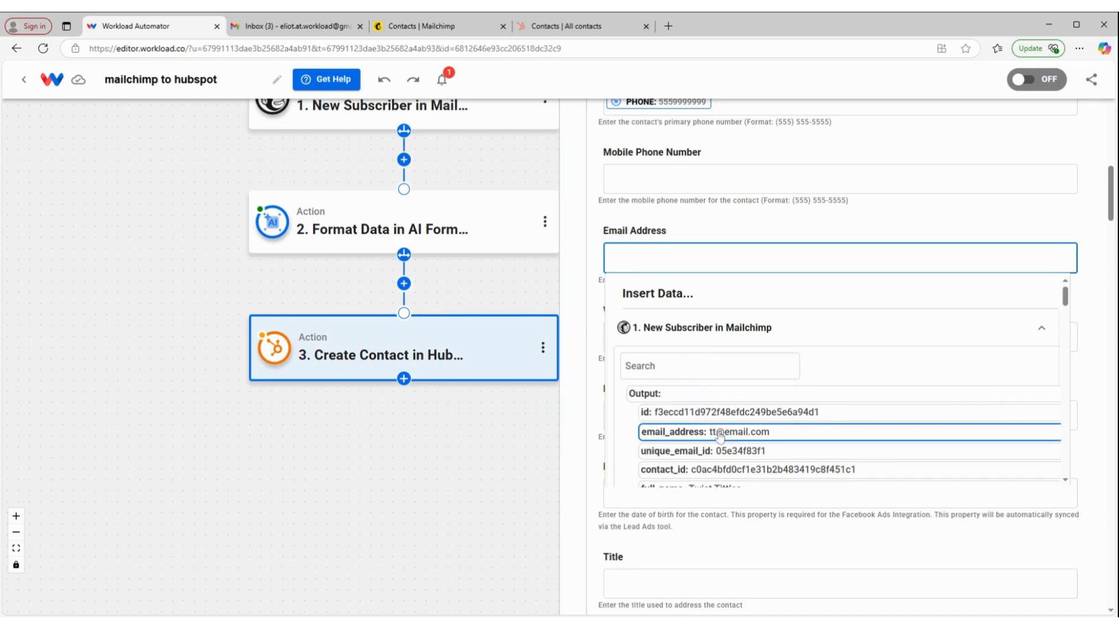
left_click(594, 435)
Map the AI Formatter's BIRTHDAY output to the contact's Date of Birth
scroll(654, 452, "down", 2)
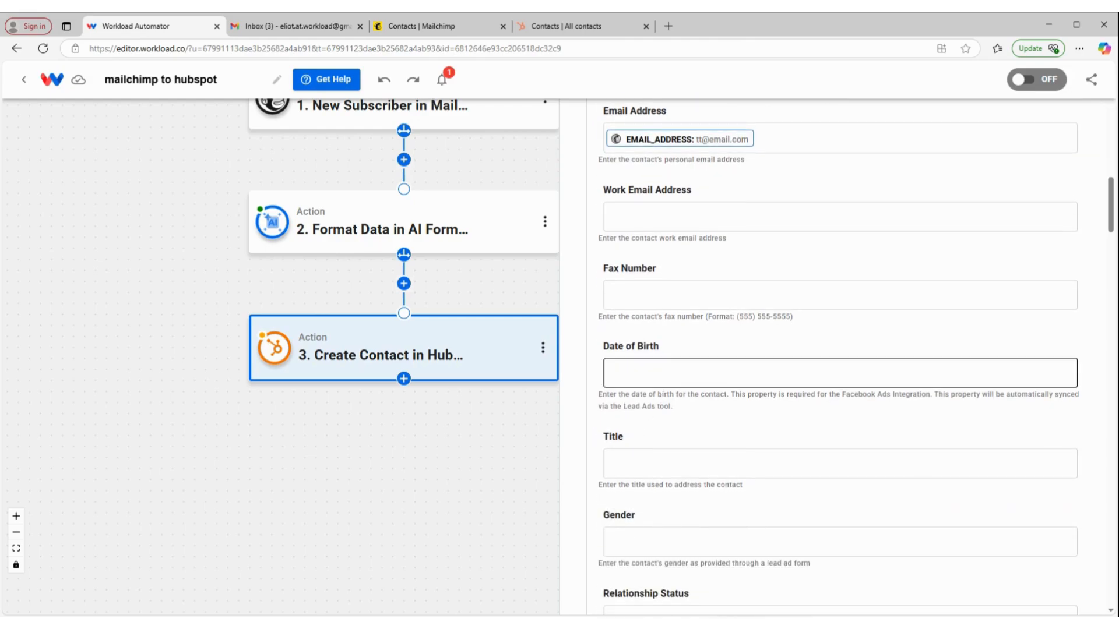
left_click(686, 376)
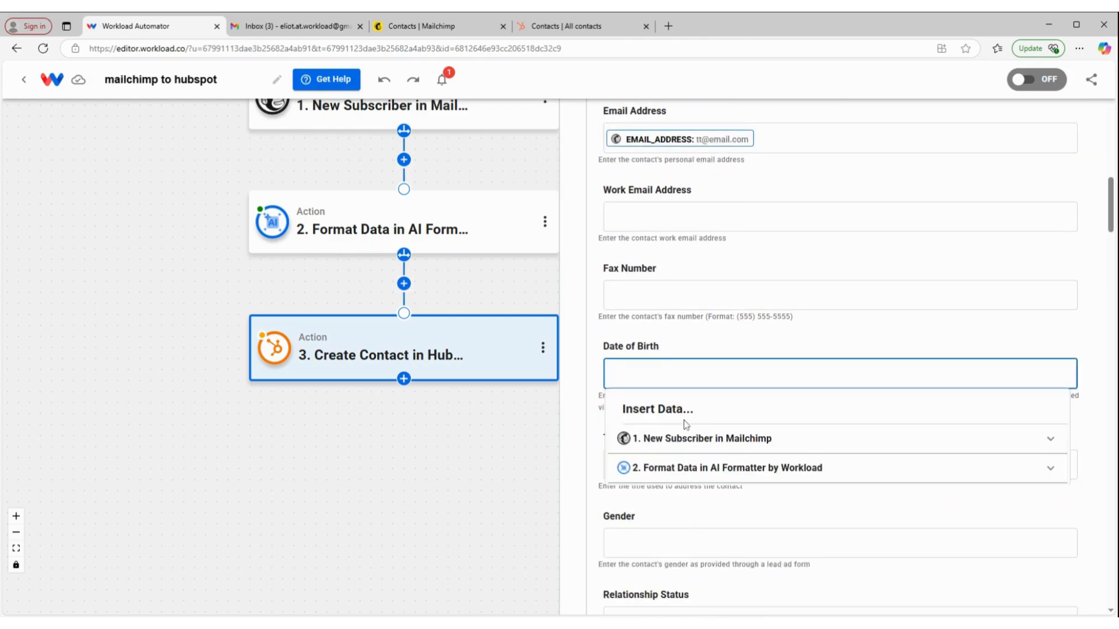
left_click(752, 472)
scroll(777, 500, "down", 2)
scroll(777, 500, "down", 3)
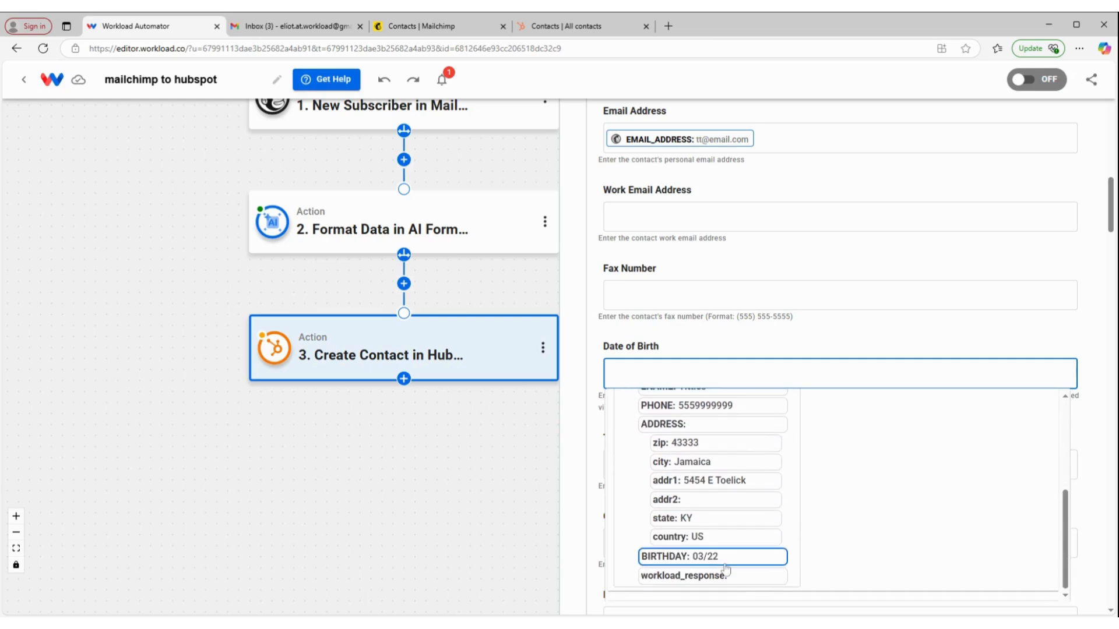
left_click(726, 557)
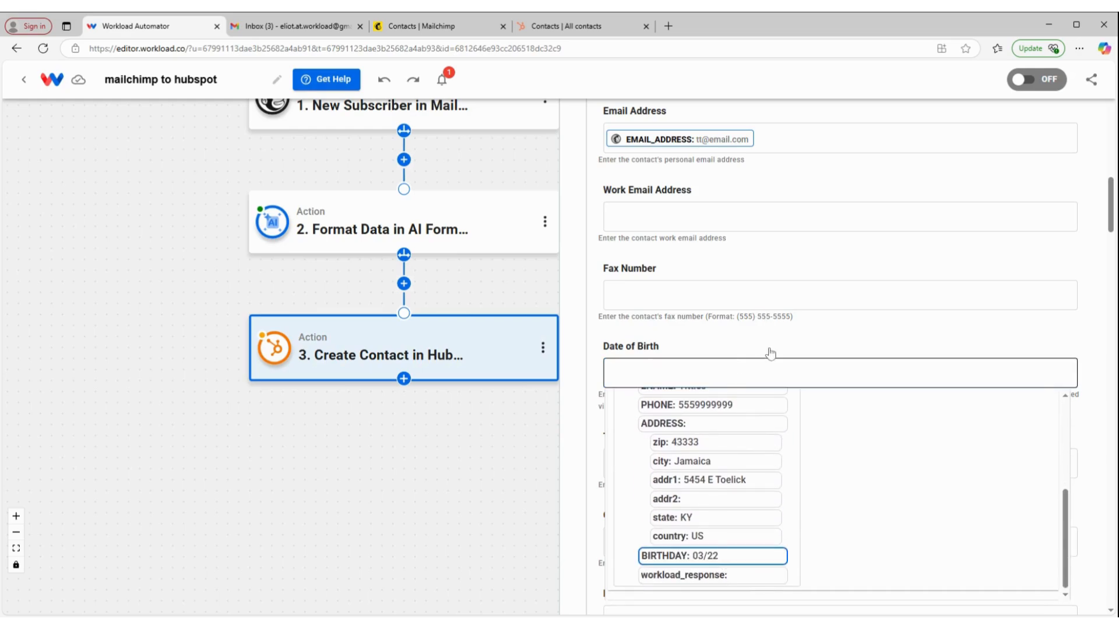
Complete the contact field mapping and run a test of the Create Contact in HubSpot action
left_click(685, 341)
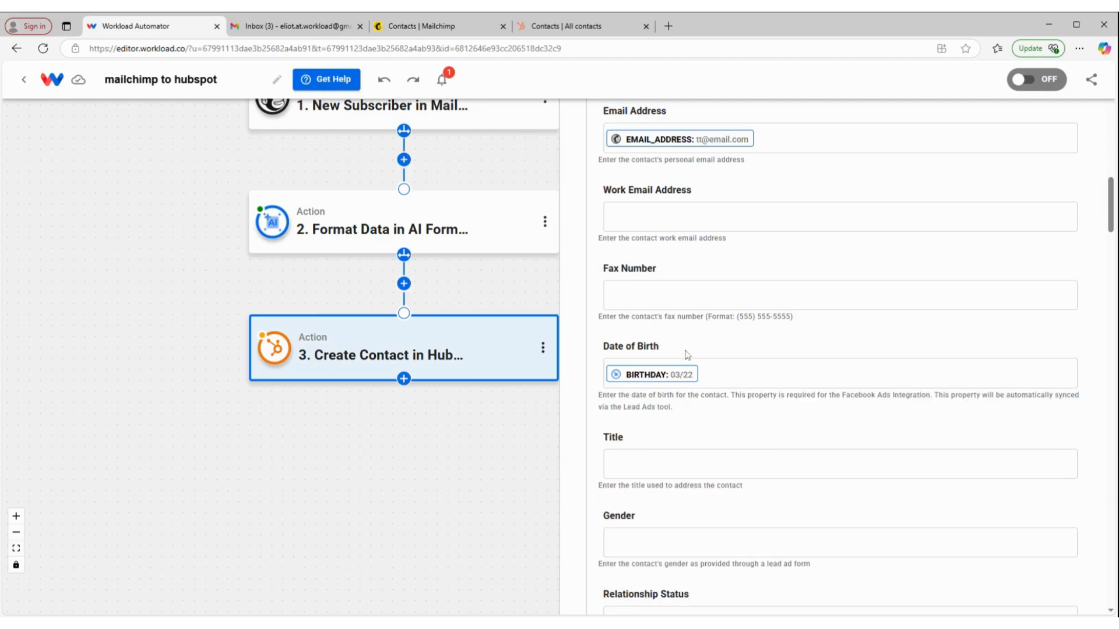
scroll(689, 337, "down", 6)
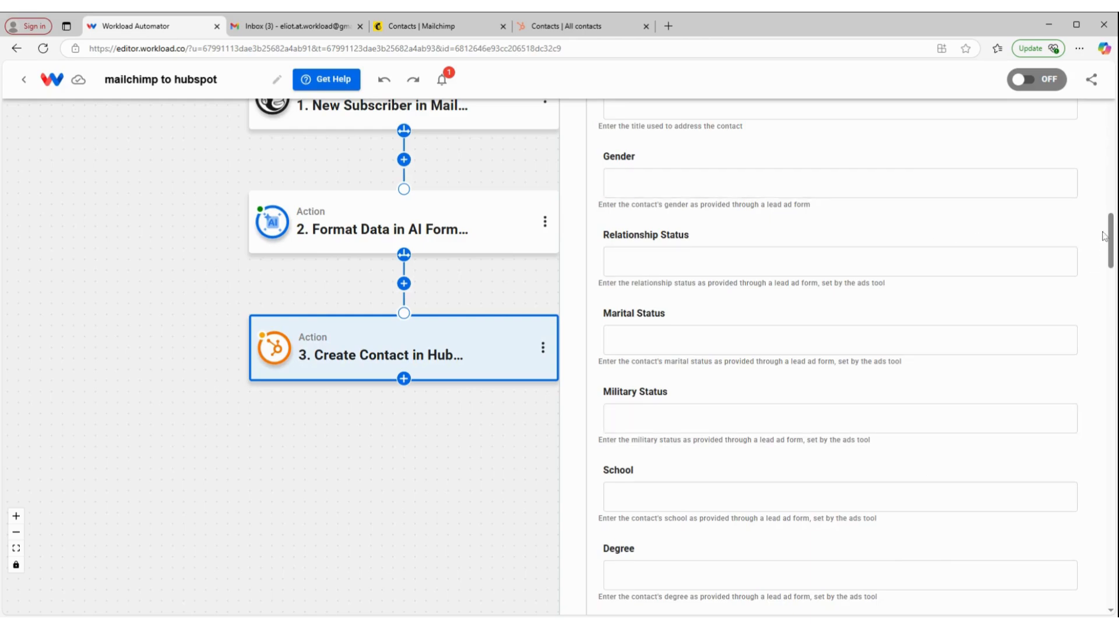
left_click_drag(1108, 232, 1092, 586)
left_click(953, 518)
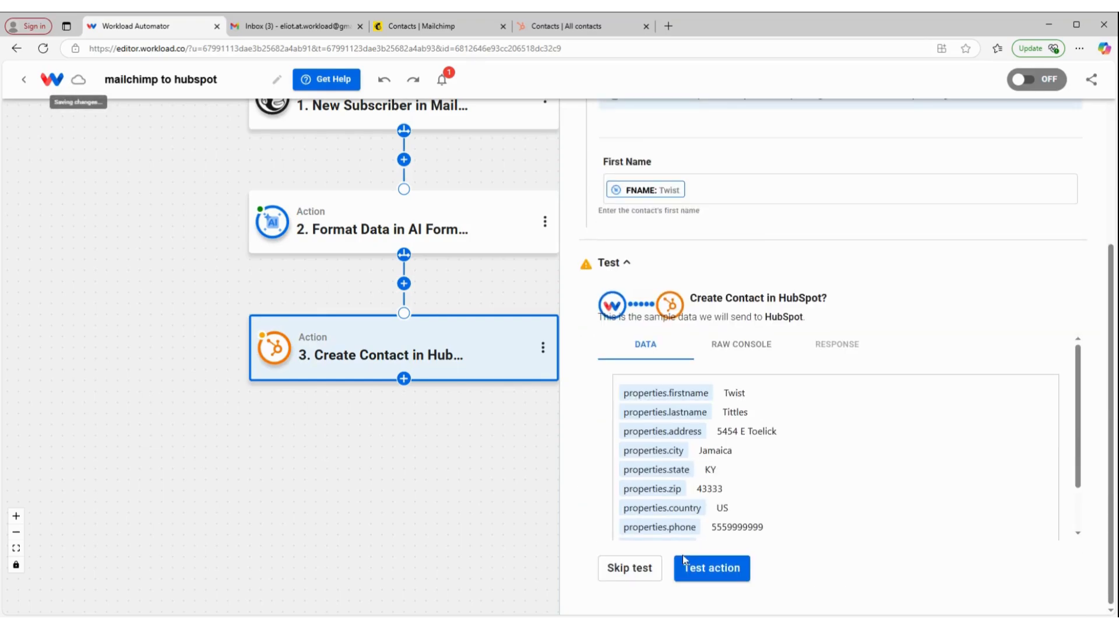
left_click(703, 586)
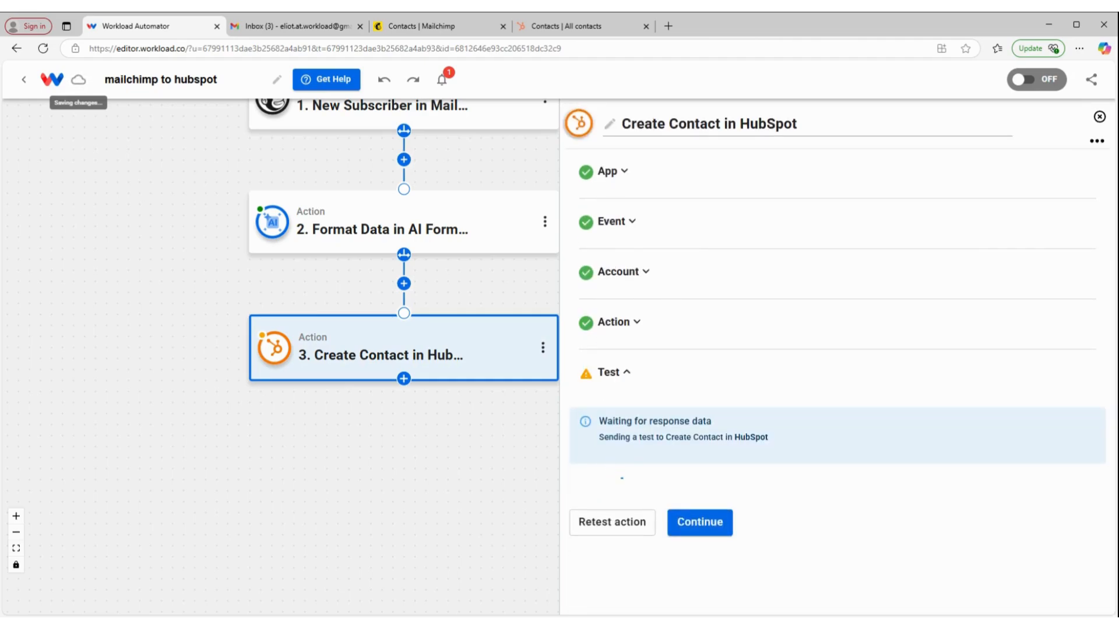
Review the test's response data through to its end and finish the Create Contact in HubSpot action
scroll(680, 535, "down", 5)
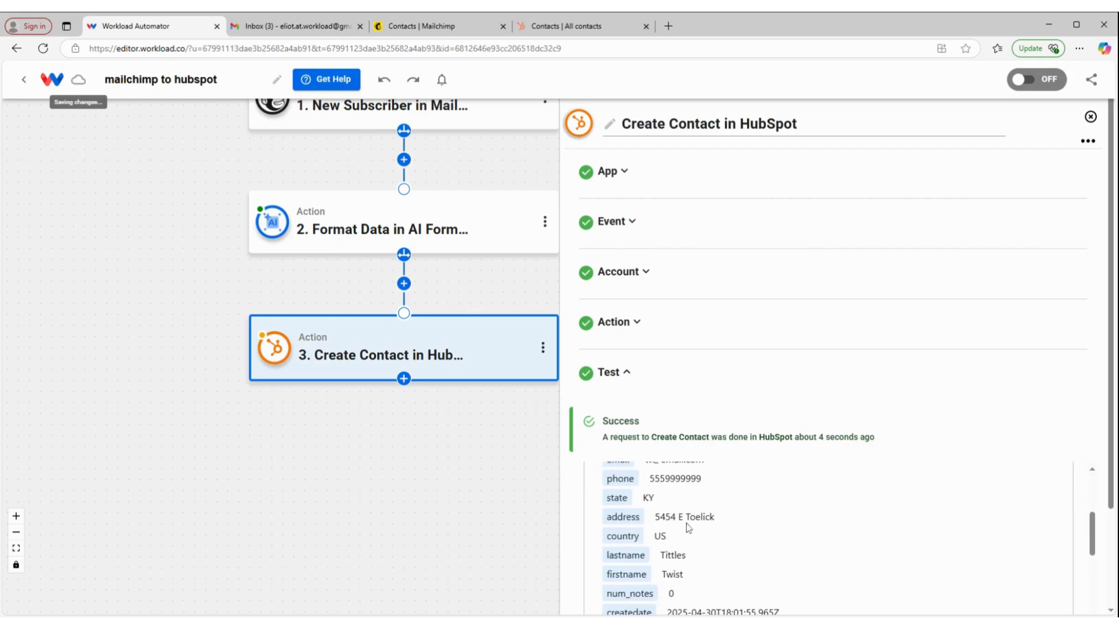
scroll(944, 502, "down", 5)
scroll(944, 502, "down", 6)
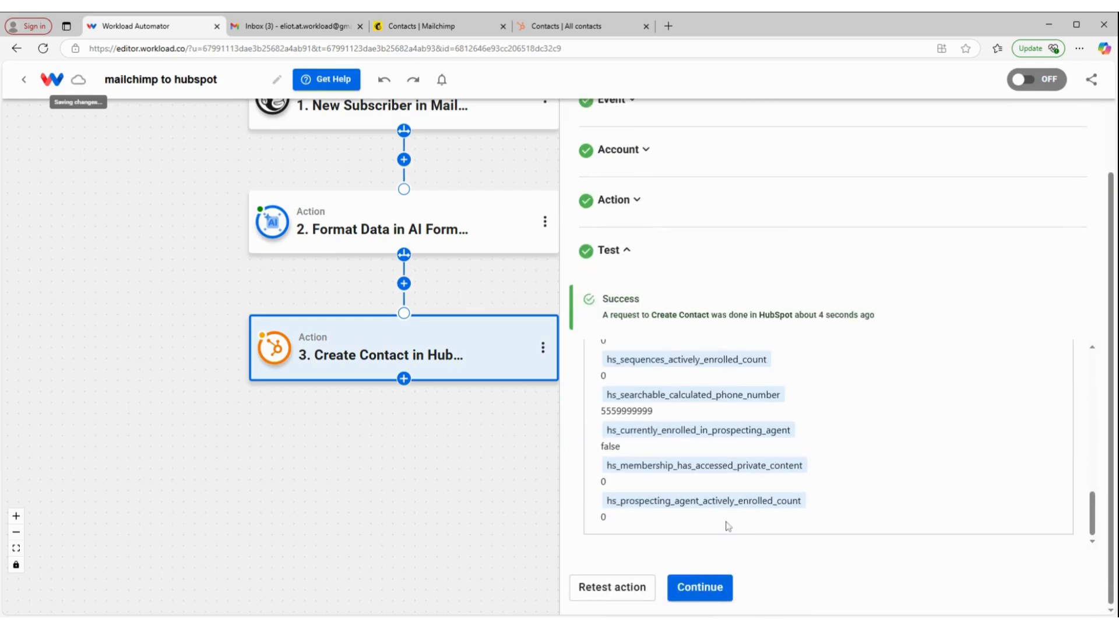
left_click(680, 589)
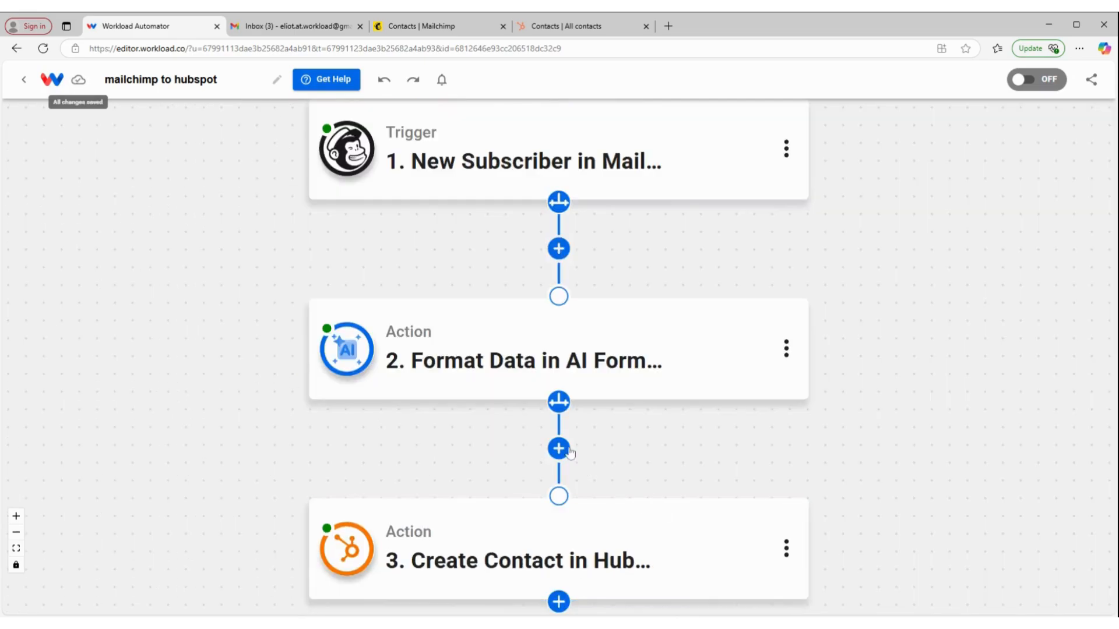
Switch to HubSpot and check the All contacts list for the test contact
mouse_move(441, 138)
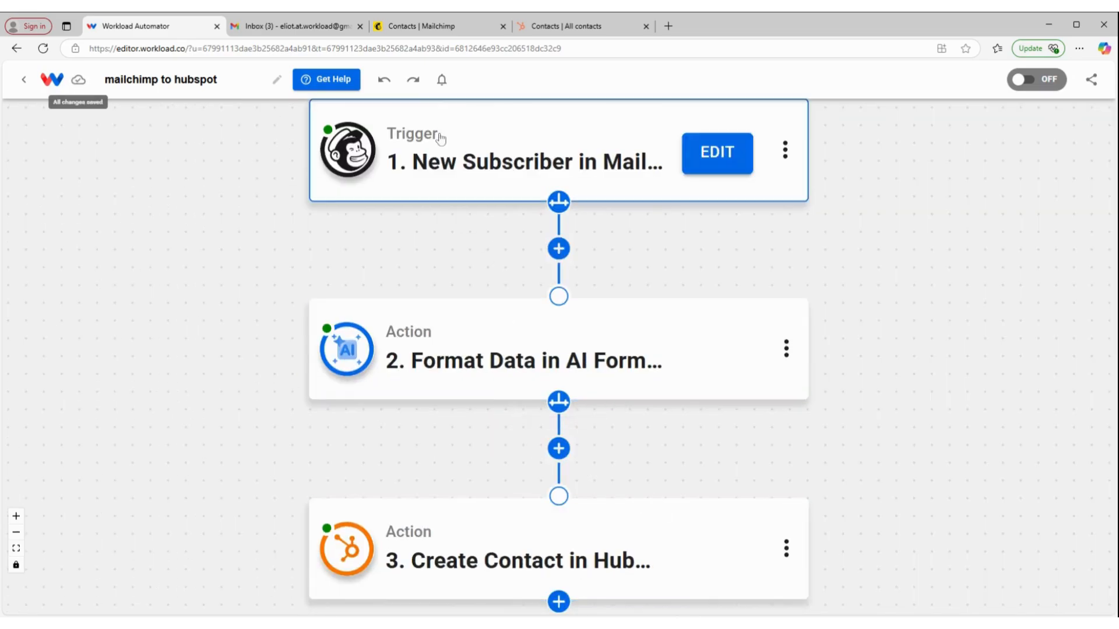
left_click(574, 26)
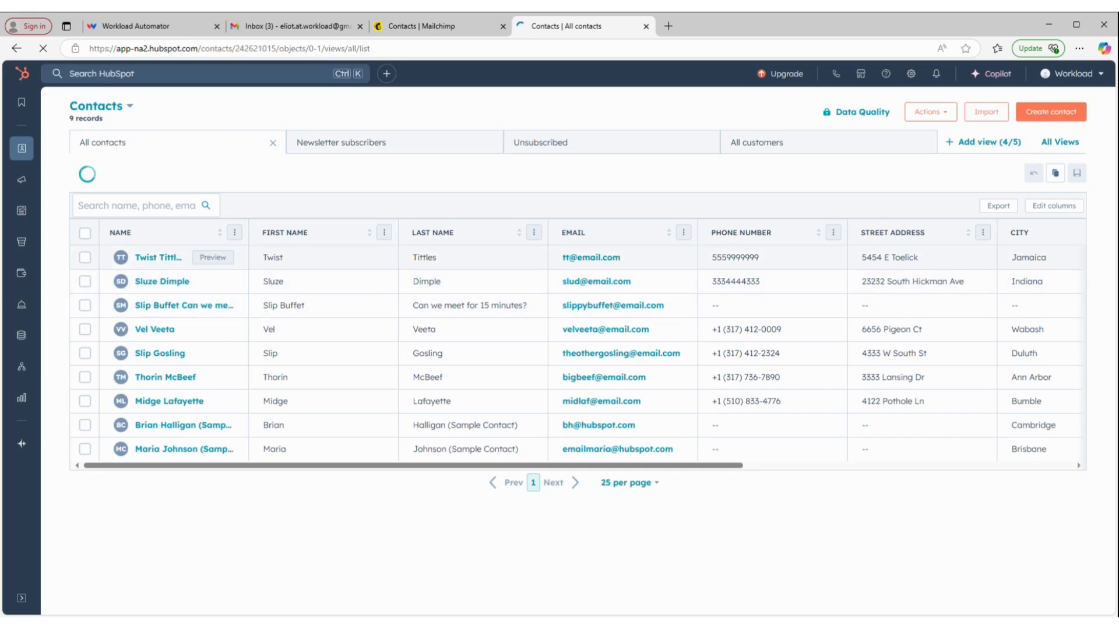
Return to Workload and activate the mailchimp to hubspot workflow
left_click(156, 26)
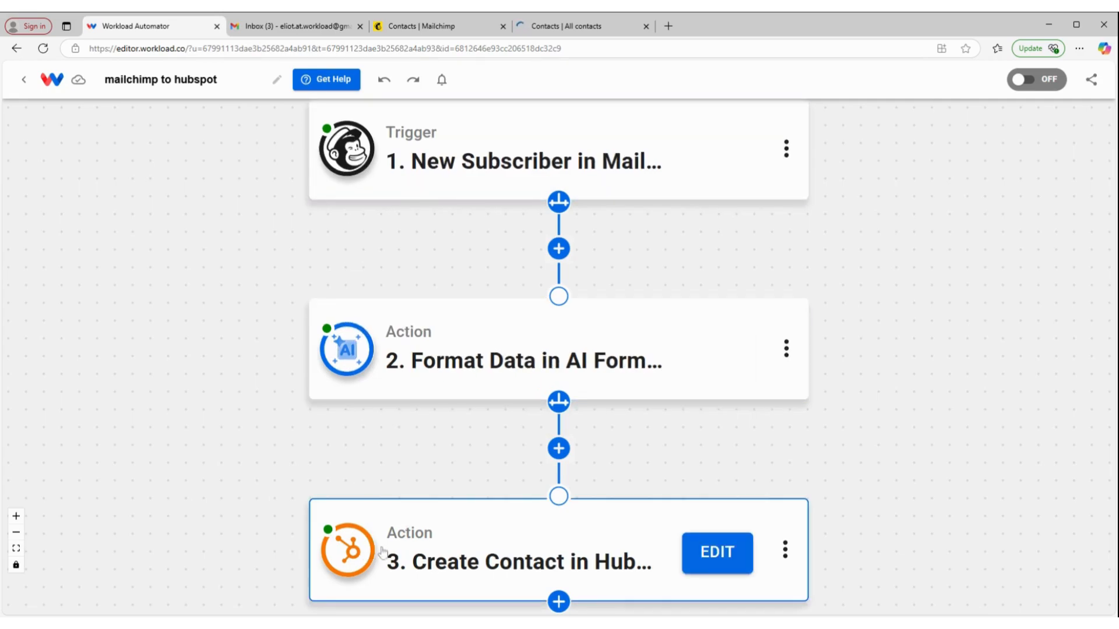
left_click(1030, 83)
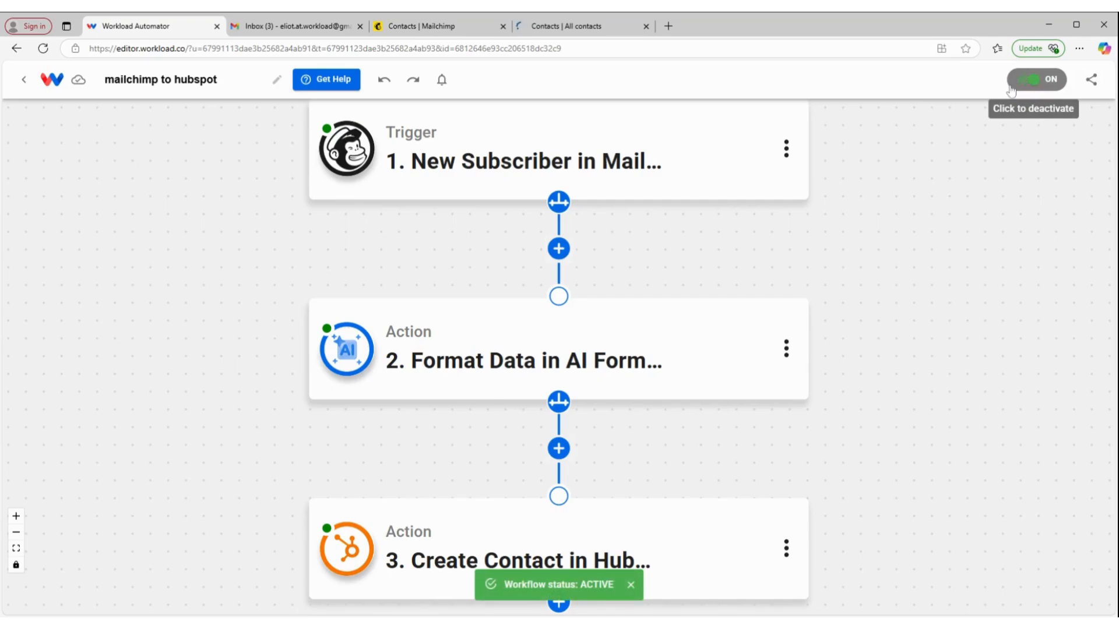